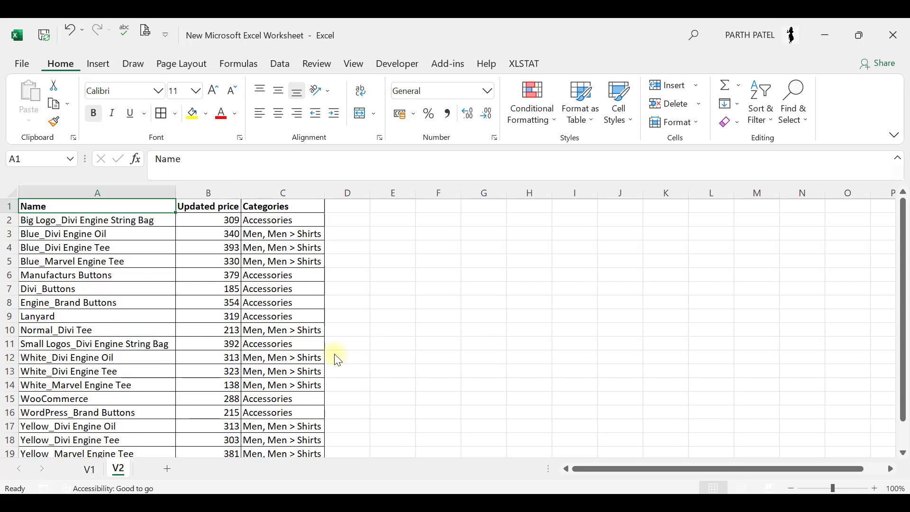
Step: Examine the name, price and category columns on sheets V1 and V2
{"action": "key", "text": "ctrl+Page_Up"}
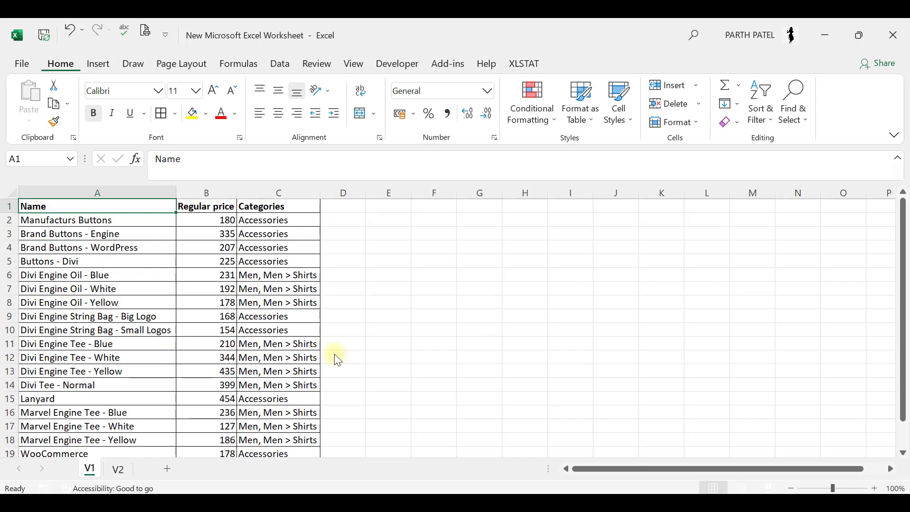
{"action": "key", "text": "Right"}
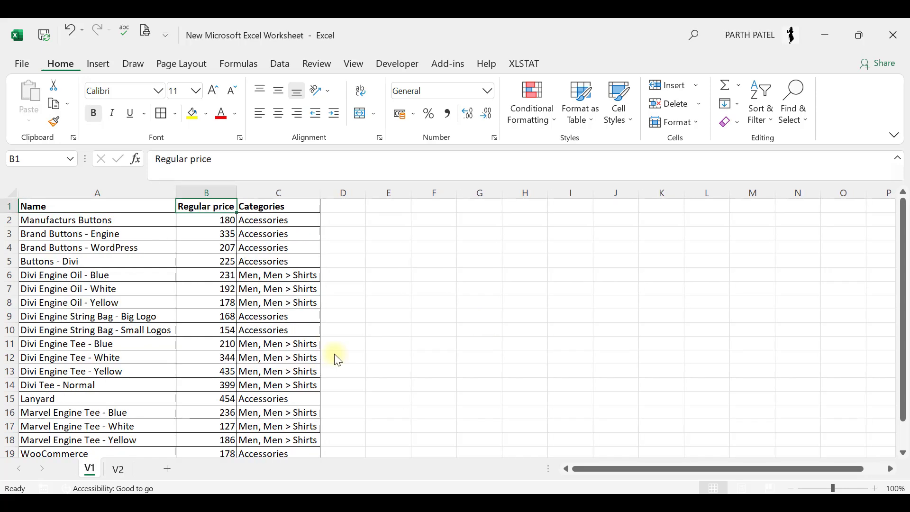
{"action": "key", "text": "Right"}
{"action": "key", "text": "ctrl+Page_Down"}
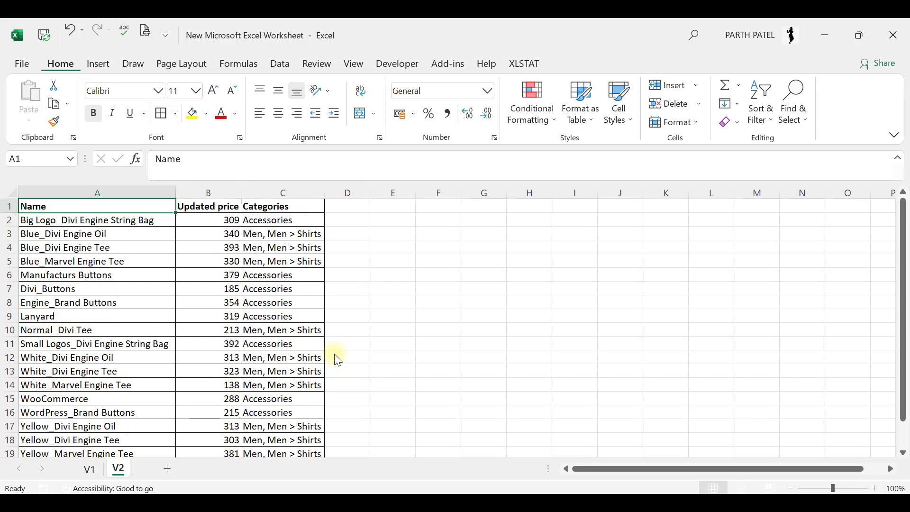
{"action": "key", "text": "Right"}
{"action": "key", "text": "ctrl+space"}
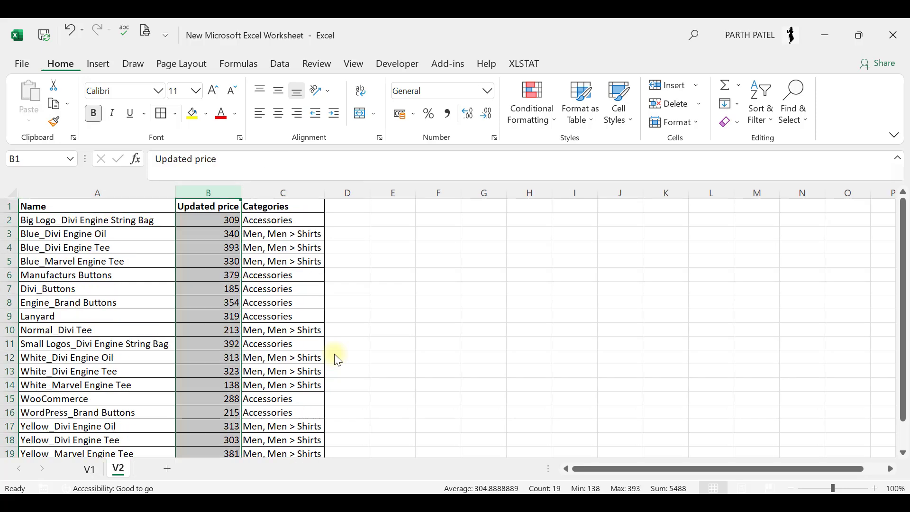
{"action": "key", "text": "Right"}
{"action": "key", "text": "Down"}
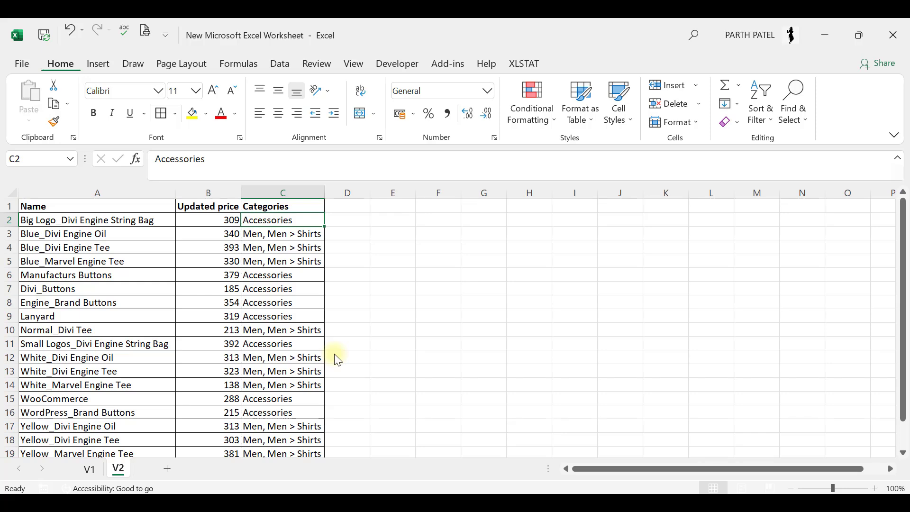
{"action": "key", "text": "Down"}
{"action": "key", "text": "Left"}
{"action": "key", "text": "Left"}
{"action": "key", "text": "Up"}
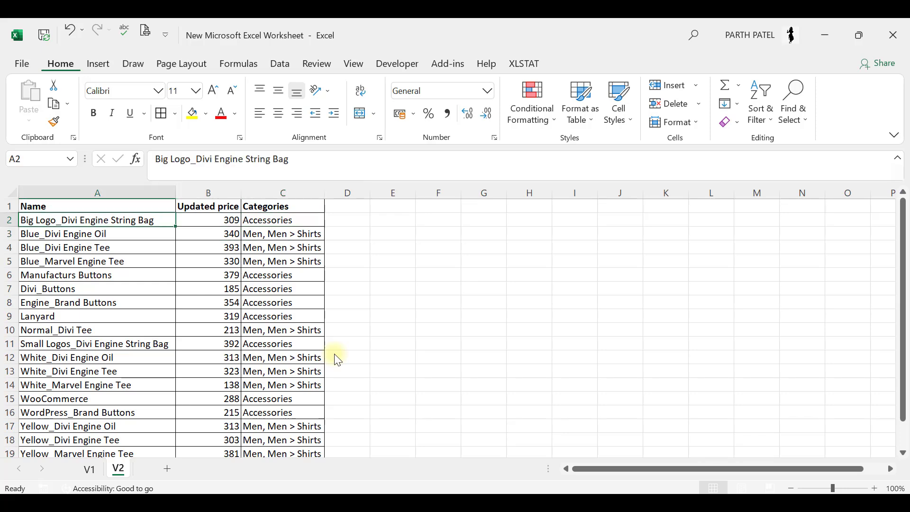
{"action": "key", "text": "Right"}
{"action": "key", "text": "ctrl+Page_Up"}
{"action": "key", "text": "Left"}
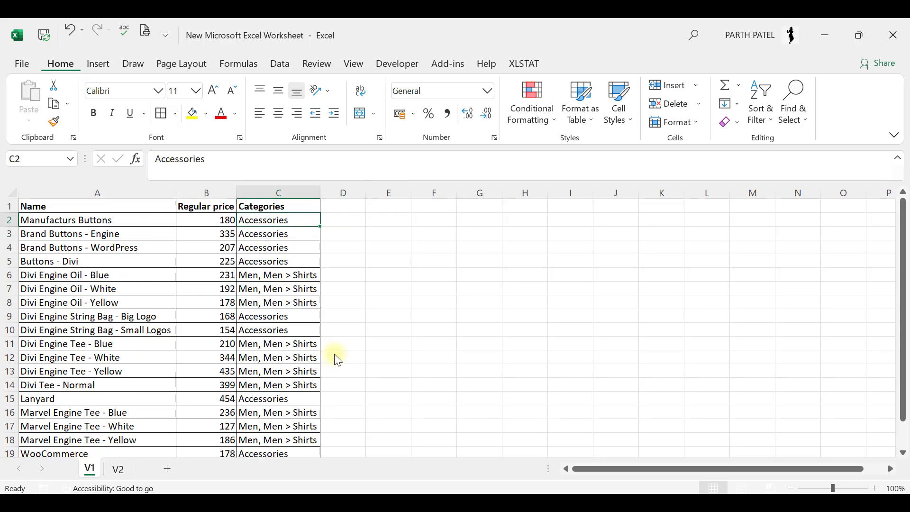
{"action": "key", "text": "Left"}
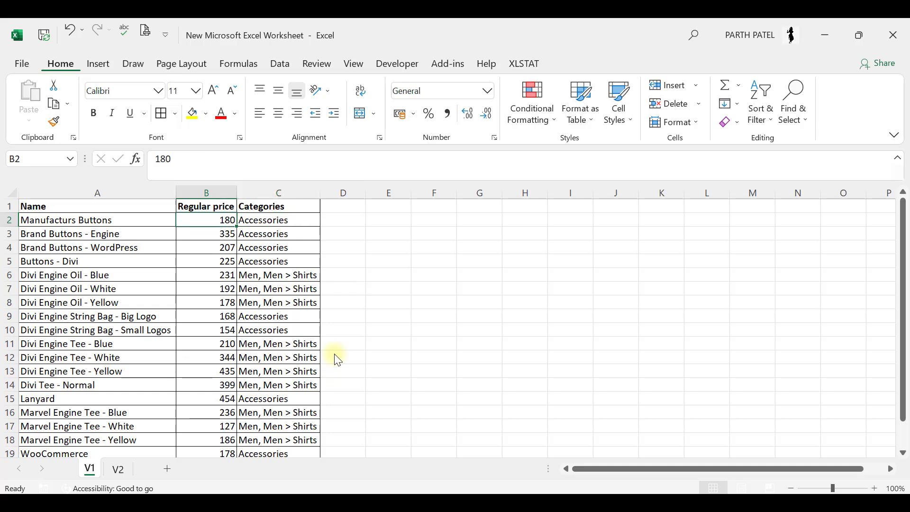
{"action": "key", "text": "Up"}
{"action": "key", "text": "ctrl+shift+Down"}
Step: Add the header "Updated Price" in cell D1 of sheet V1
{"action": "key", "text": "Right"}
{"action": "key", "text": "Right"}
{"action": "key", "text": "Down"}
{"action": "key", "text": "Up"}
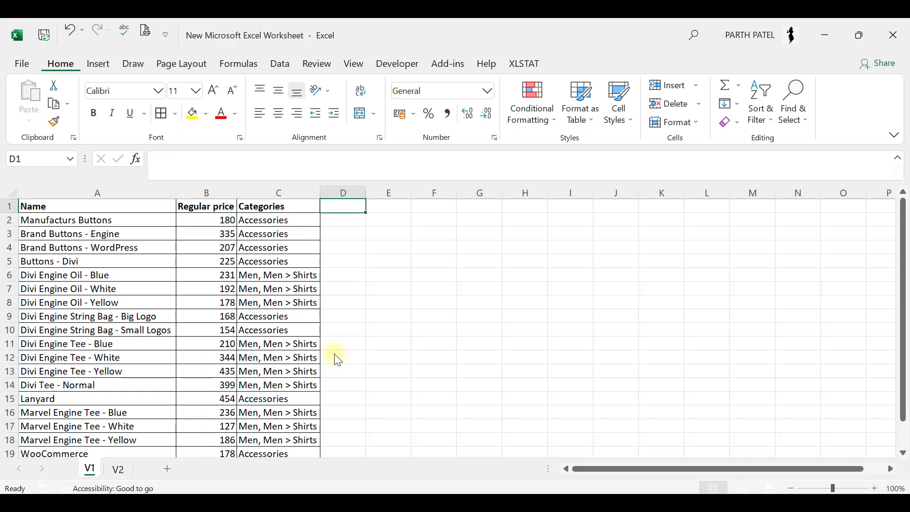
{"action": "type", "text": "Updated"}
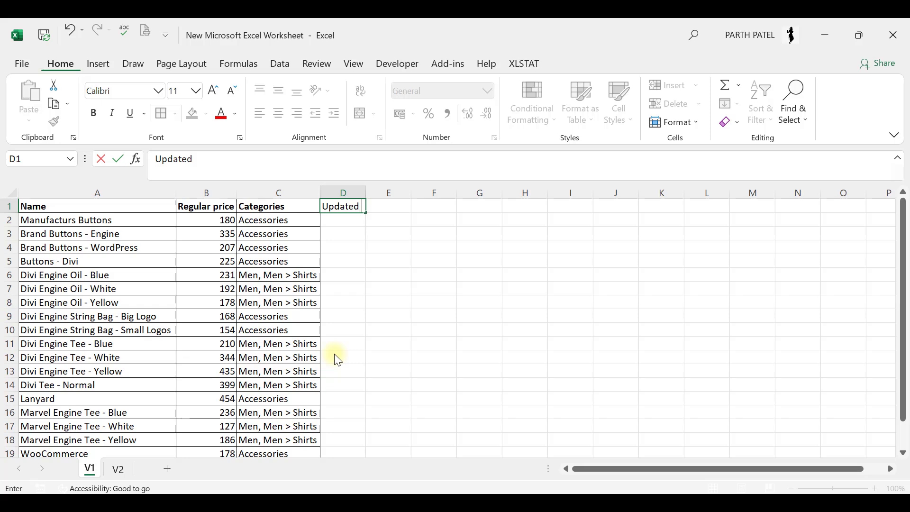
{"action": "type", "text": " Price"}
{"action": "key", "text": "Return"}
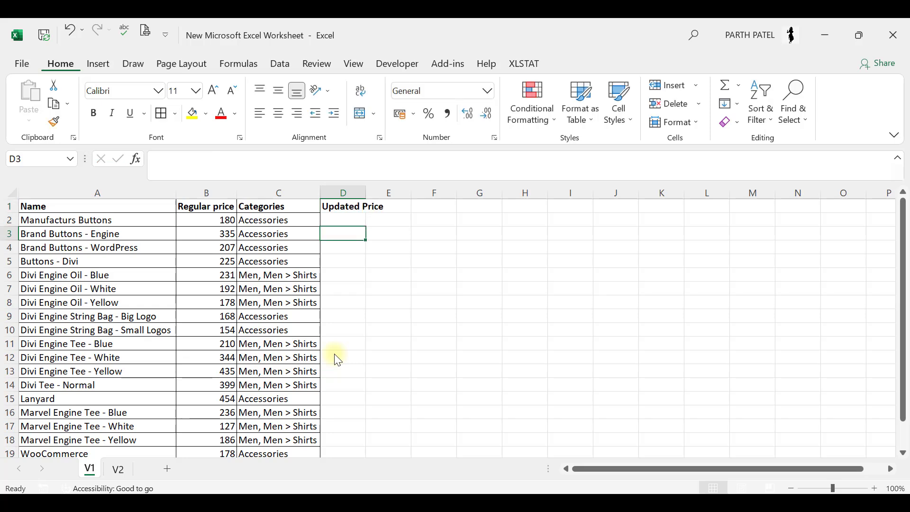
Step: Enter =VLOOKUP(A2,'V2'!A:B,2,0) in cell D2 of V1 to fetch the first product's updated price
{"action": "type", "text": "=vl"}
{"action": "key", "text": "Tab"}
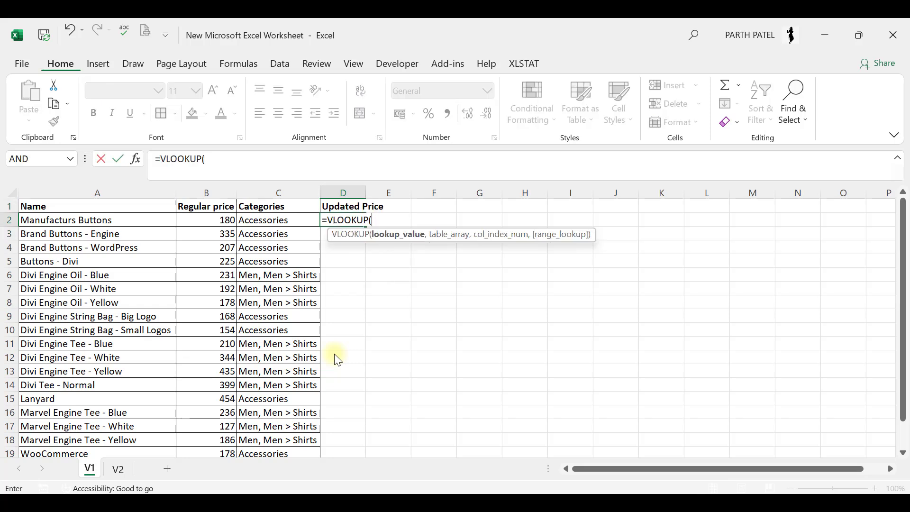
{"action": "key", "text": "Left"}
{"action": "key", "text": "Left"}
{"action": "key", "text": "Left"}
{"action": "type", "text": ","}
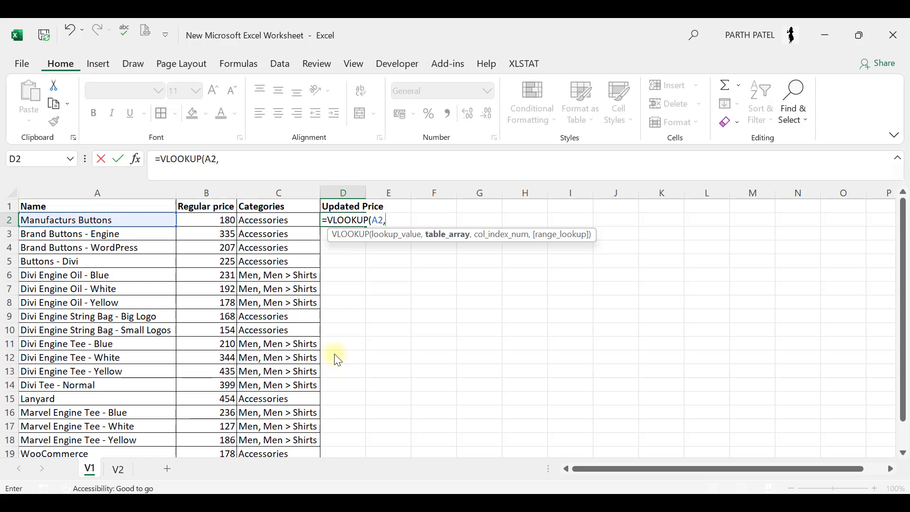
{"action": "key", "text": "ctrl+Page_Down"}
{"action": "key", "text": "ctrl+space"}
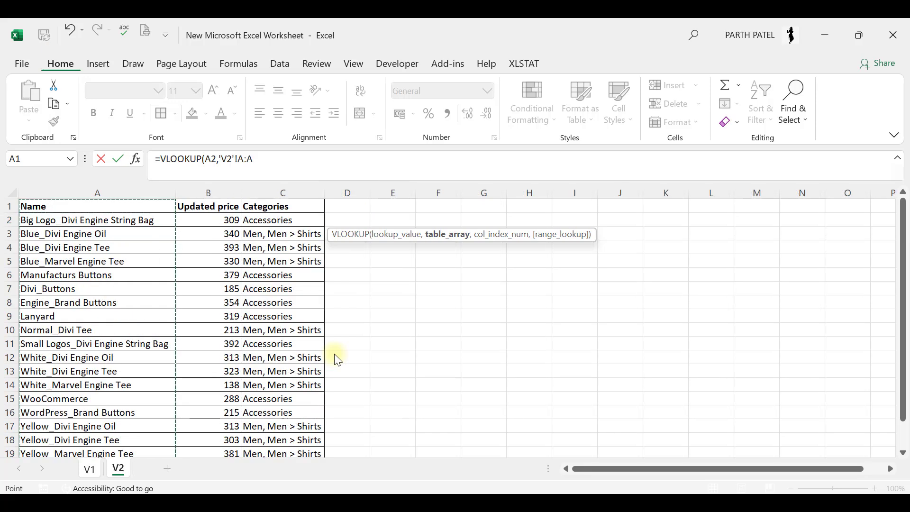
{"action": "key", "text": "shift+Right"}
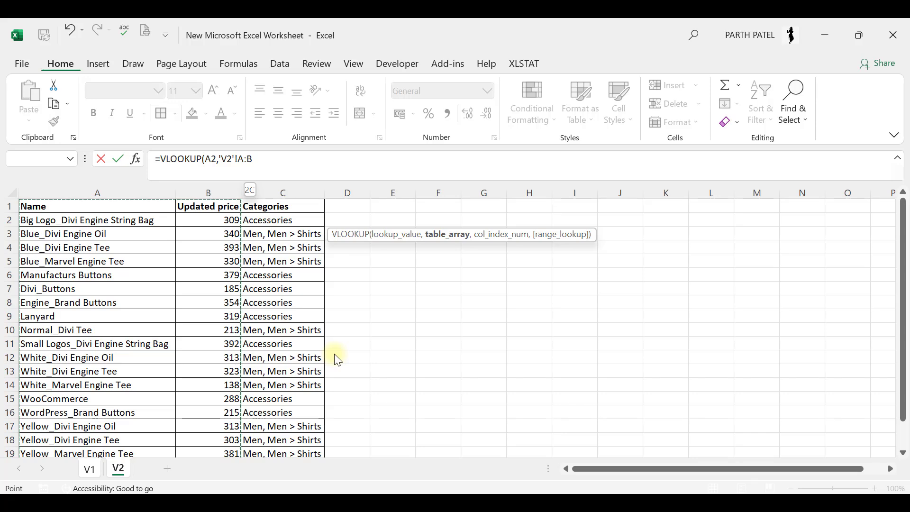
{"action": "type", "text": ",2,0"}
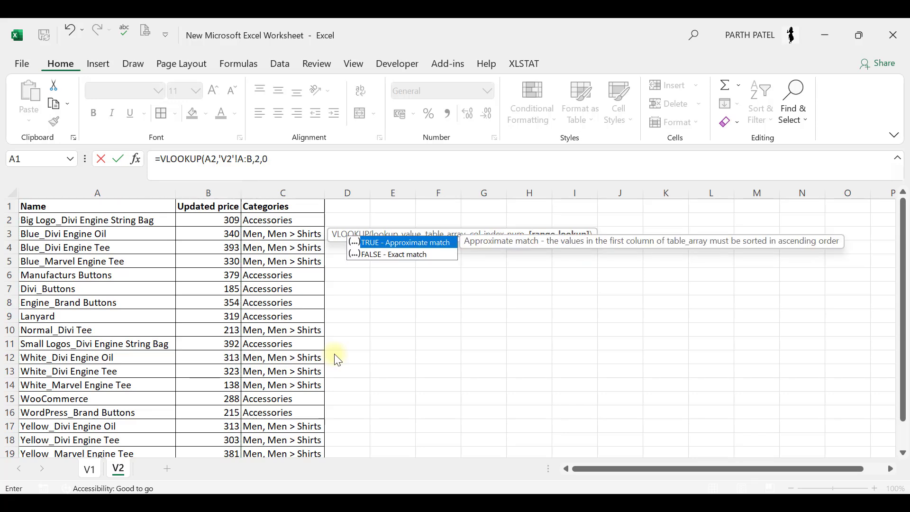
{"action": "type", "text": ")"}
{"action": "key", "text": "Return"}
Step: Fill the VLOOKUP formula from D2 down to D19, the last product row
{"action": "key", "text": "Left"}
{"action": "key", "text": "ctrl+Down"}
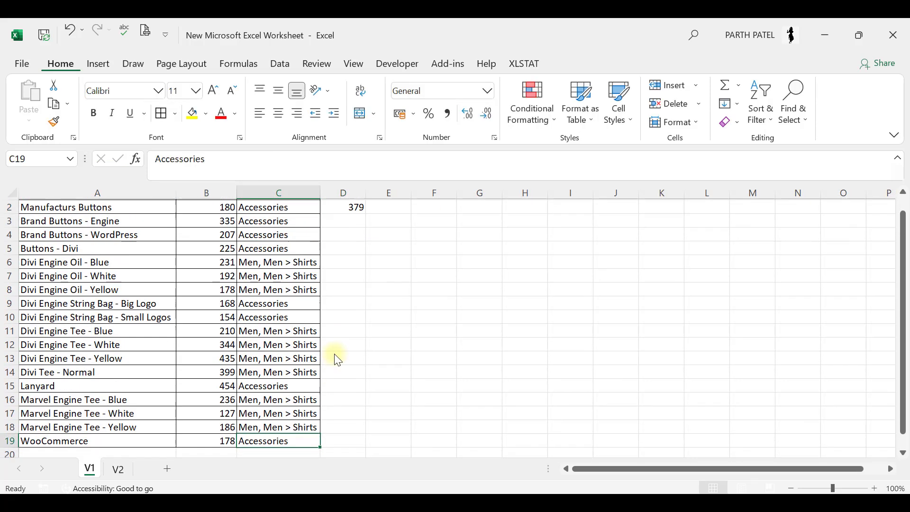
{"action": "key", "text": "Right"}
{"action": "key", "text": "ctrl+shift+Up"}
{"action": "key", "text": "ctrl+d"}
{"action": "key", "text": "ctrl+Up"}
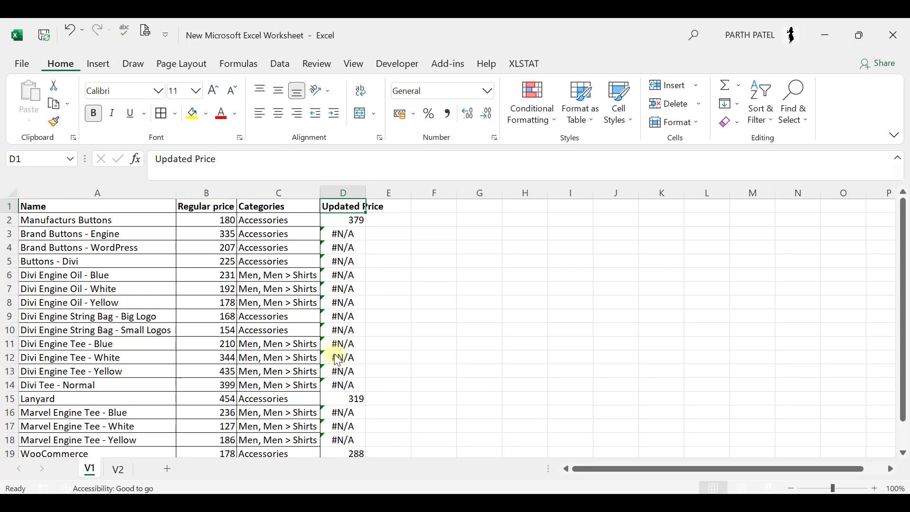
Step: Turn on filtering for the header row of the V1 product table
{"action": "key", "text": "alt"}
{"action": "key", "text": "a"}
{"action": "key", "text": "t"}
Step: Filter the Updated Price column to show only 288, 319 and 379, excluding the #N/A rows
{"action": "key", "text": "alt+Down"}
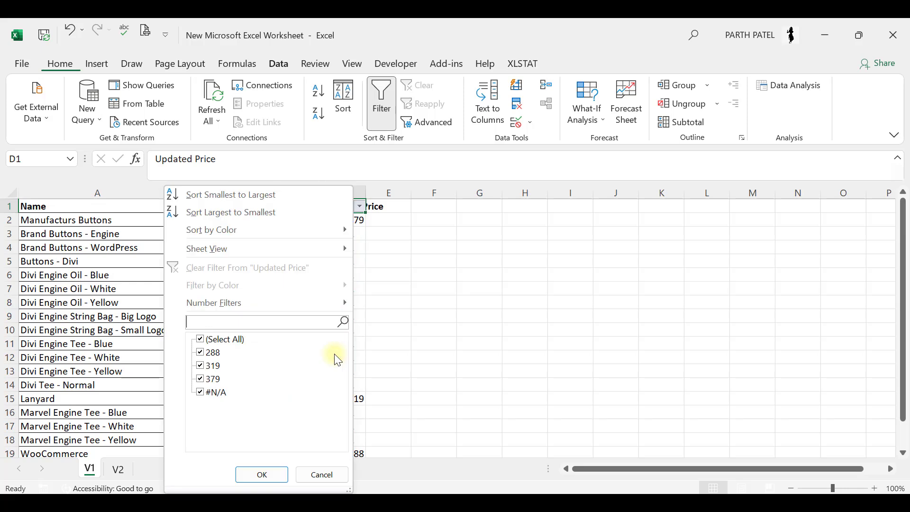
{"action": "key", "text": "Tab"}
{"action": "key", "text": "space"}
{"action": "key", "text": "Down"}
{"action": "key", "text": "space"}
{"action": "key", "text": "Down"}
{"action": "key", "text": "space"}
{"action": "key", "text": "Down"}
{"action": "key", "text": "space"}
{"action": "key", "text": "Return"}
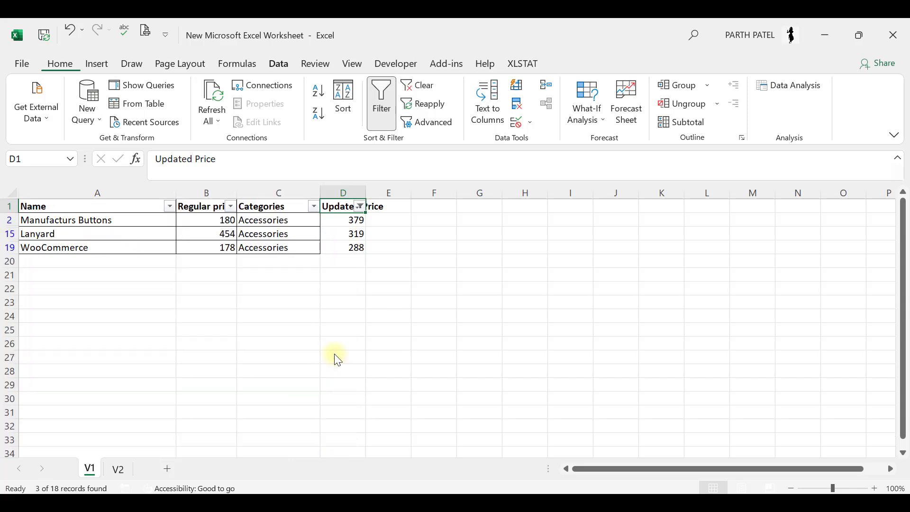
Step: Review the matched product names in the filtered V1 list and check them against the names on V2
{"action": "key", "text": "Down"}
{"action": "key", "text": "Left"}
{"action": "key", "text": "Left"}
{"action": "key", "text": "Left"}
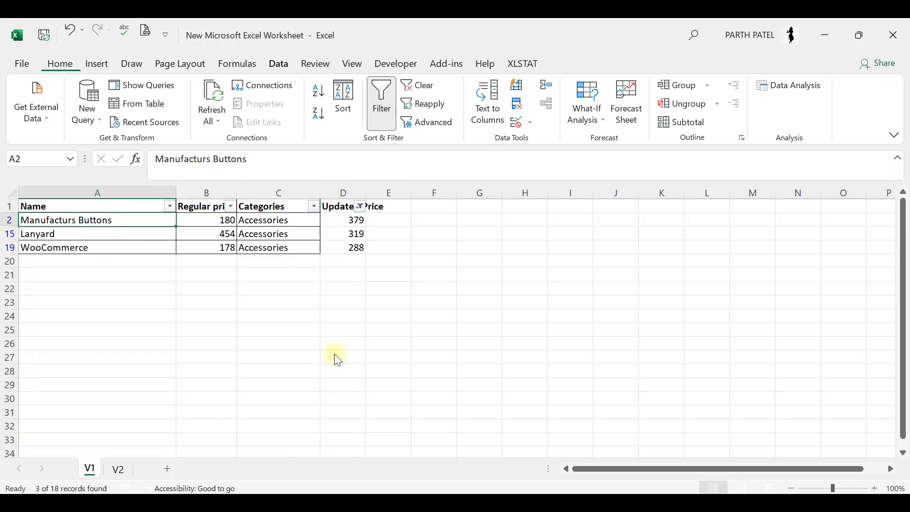
{"action": "key", "text": "Down"}
{"action": "key", "text": "Down"}
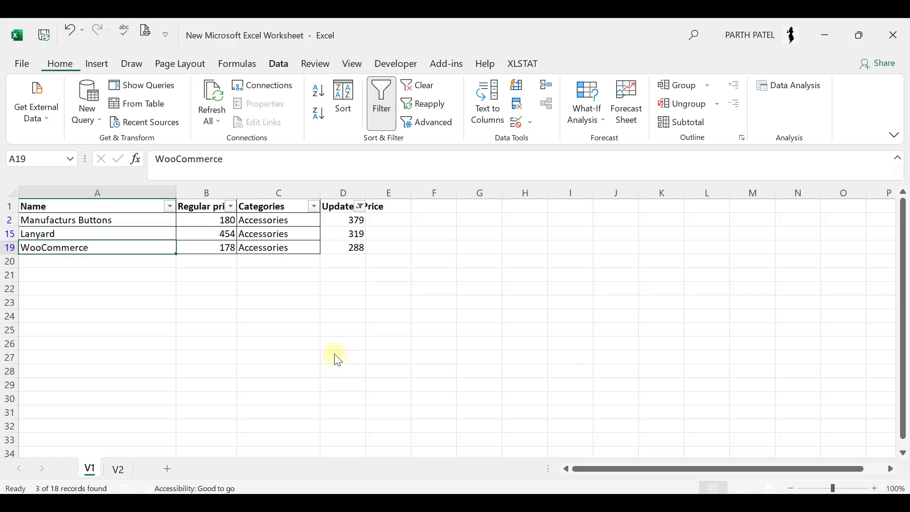
{"action": "key", "text": "ctrl+Page_Down"}
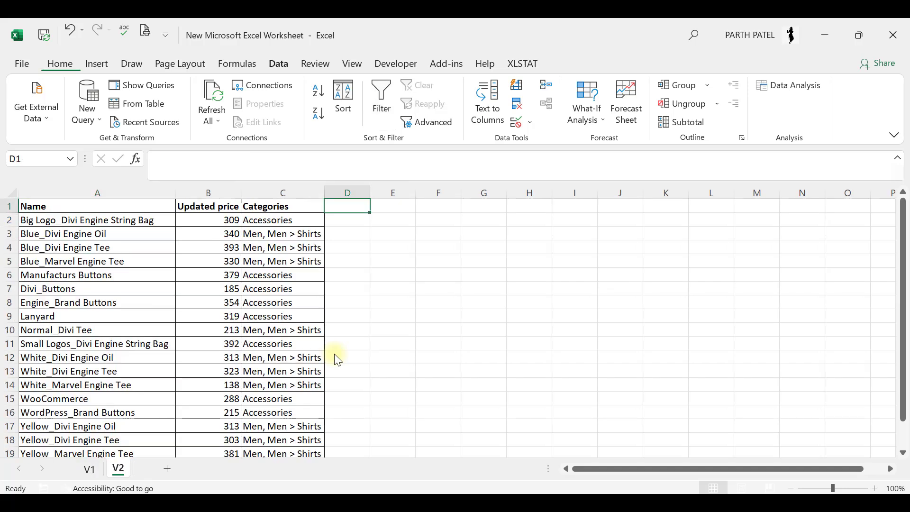
{"action": "key", "text": "Left"}
{"action": "key", "text": "Left"}
{"action": "key", "text": "Left"}
{"action": "key", "text": "ctrl+Page_Up"}
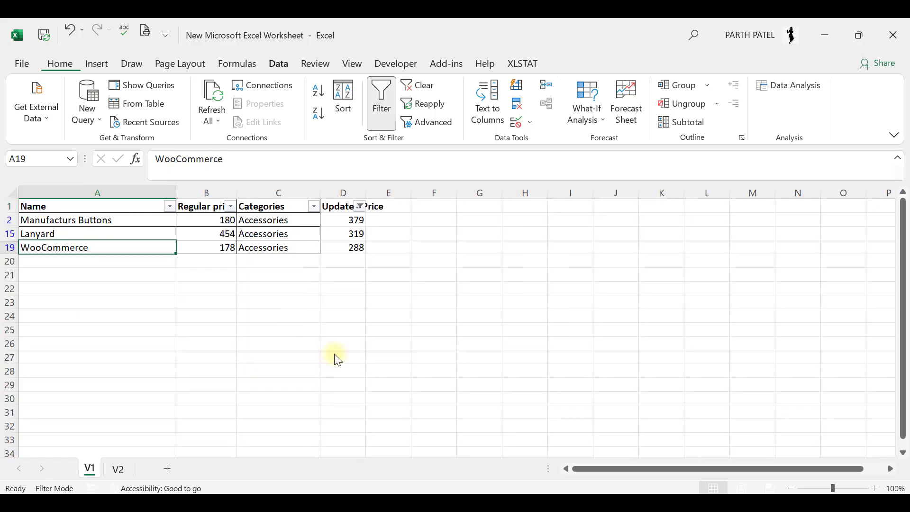
Step: Clear the filter on the V1 table so that all product rows are shown
{"action": "key", "text": "Right"}
{"action": "key", "text": "Right"}
{"action": "key", "text": "Right"}
{"action": "key", "text": "Up"}
{"action": "key", "text": "Up"}
{"action": "key", "text": "Up"}
{"action": "key", "text": "alt+a+c"}
{"action": "key", "text": "Down"}
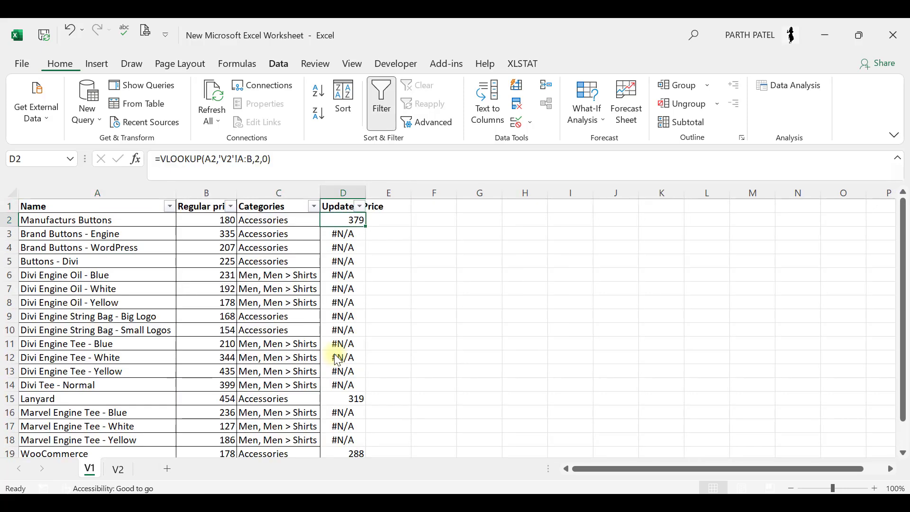
Step: Compare the "Brand Buttons - Engine" name on V1 with its "Engine_Brand Buttons" counterpart on V2
{"action": "key", "text": "Left"}
{"action": "key", "text": "Left"}
{"action": "key", "text": "Left"}
{"action": "key", "text": "Down"}
{"action": "key", "text": "Down"}
{"action": "key", "text": "Up"}
{"action": "key", "text": "Up"}
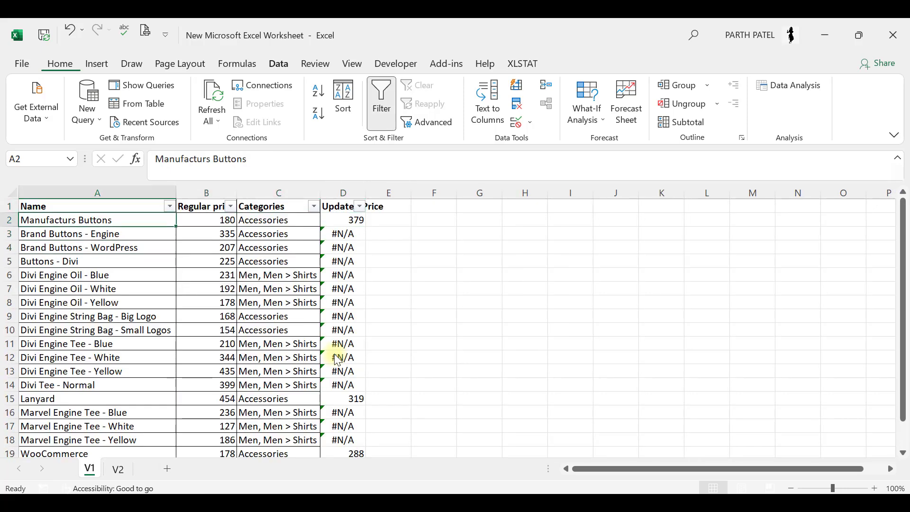
{"action": "key", "text": "Down"}
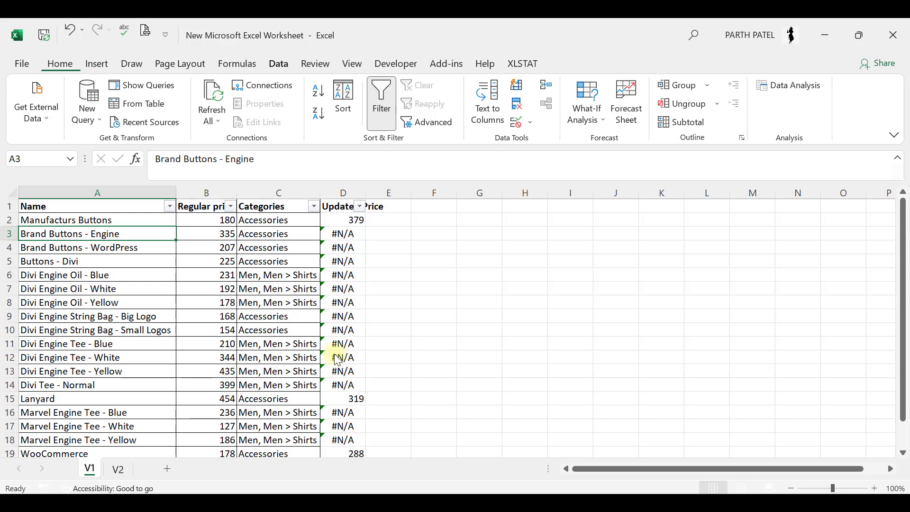
{"action": "key", "text": "ctrl+Page_Down"}
{"action": "key", "text": "Down"}
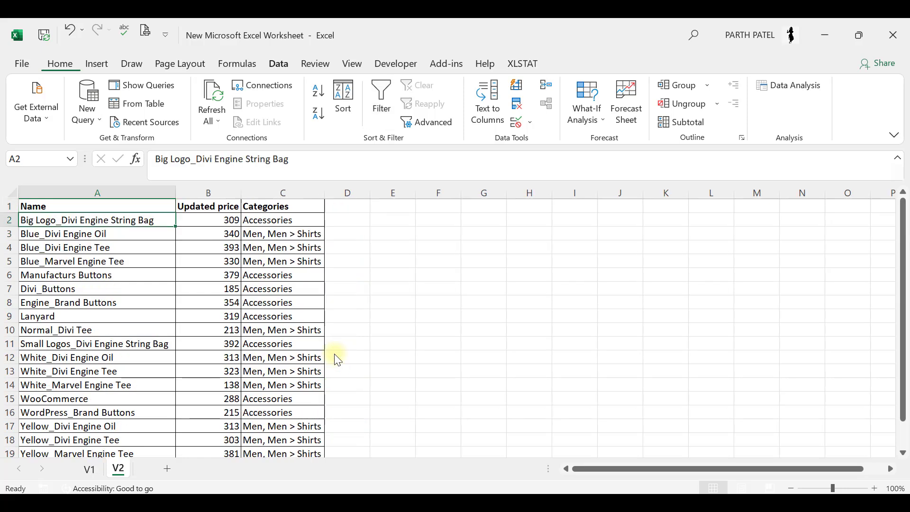
{"action": "key", "text": "Down"}
{"action": "key", "text": "Down"}
{"action": "key", "text": "Down"}
{"action": "key", "text": "Down"}
{"action": "key", "text": "Down"}
{"action": "key", "text": "Down"}
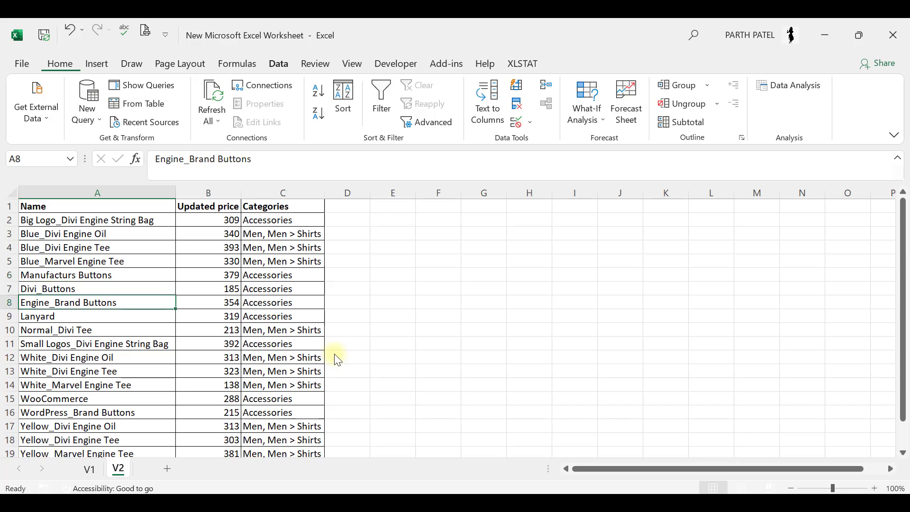
{"action": "key", "text": "shift+space"}
{"action": "key", "text": "Left"}
Step: Compare the "Buttons - Divi" name on V1 with its "Divi_Buttons" counterpart on V2
{"action": "key", "text": "ctrl+Page_Up"}
{"action": "key", "text": "Up"}
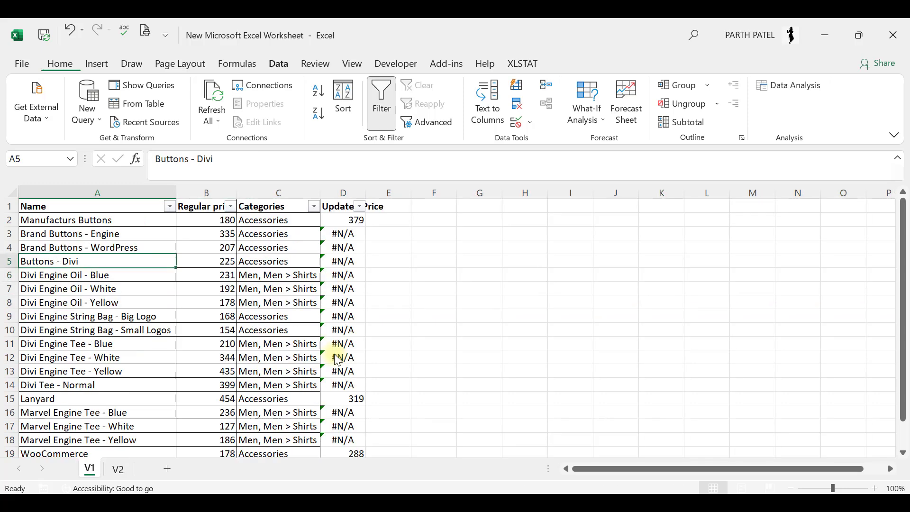
{"action": "key", "text": "ctrl+Page_Down"}
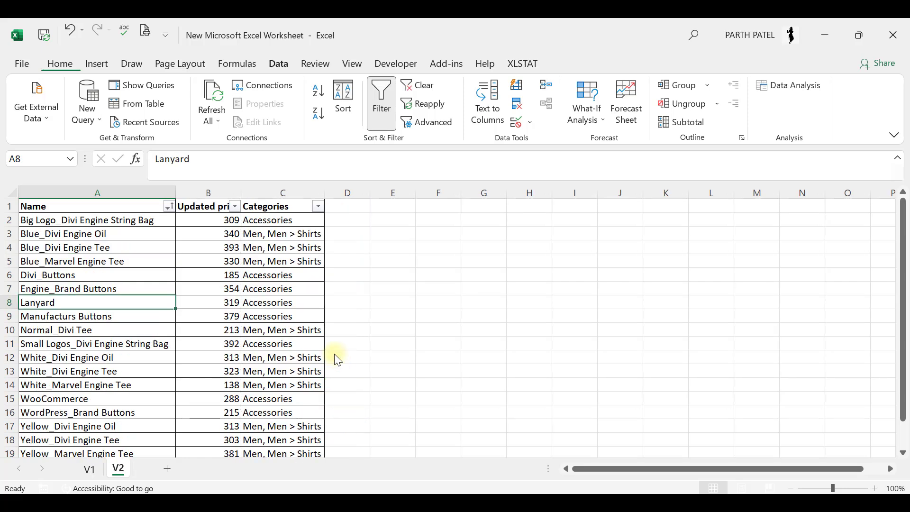
{"action": "key", "text": "Up"}
{"action": "key", "text": "Up"}
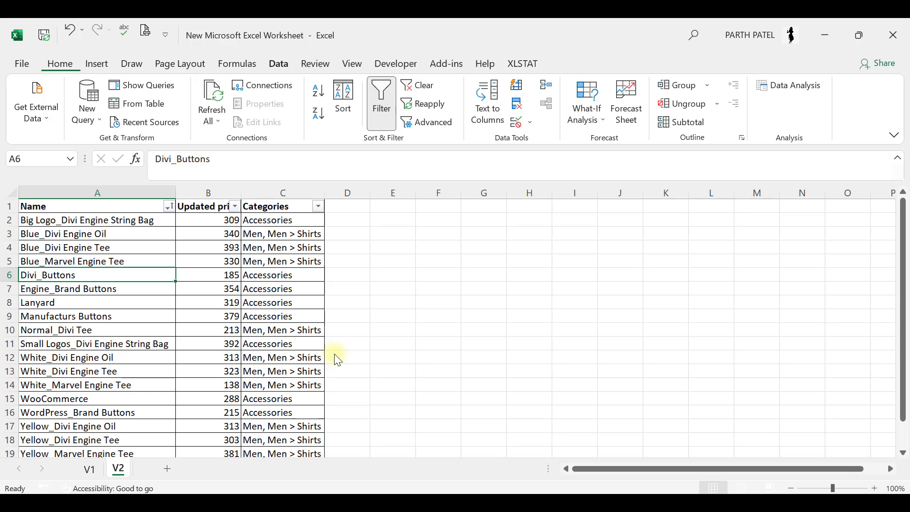
Step: Inspect the VLOOKUP formulas in cells D2 through D4 of sheet V1
{"action": "key", "text": "ctrl+Page_Up"}
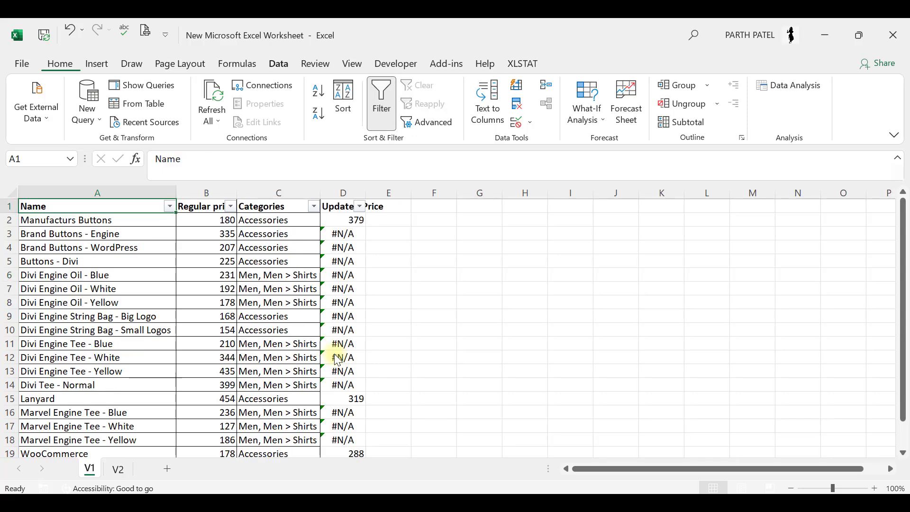
{"action": "key", "text": "Right"}
{"action": "key", "text": "Right"}
{"action": "key", "text": "Right"}
{"action": "key", "text": "Down"}
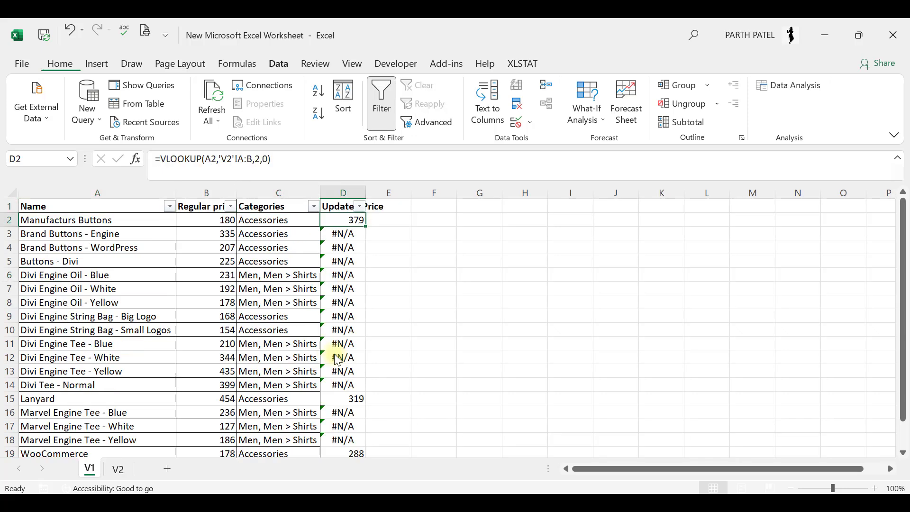
{"action": "key", "text": "Down"}
{"action": "key", "text": "Down"}
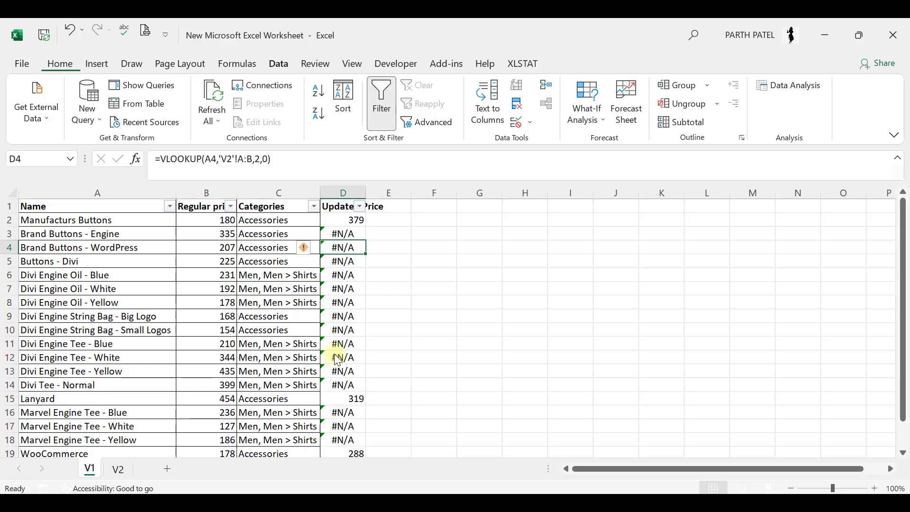
Step: Delete the Updated Price column D with its VLOOKUP formulas from sheet V1
{"action": "key", "text": "Up"}
{"action": "key", "text": "Up"}
{"action": "key", "text": "Up"}
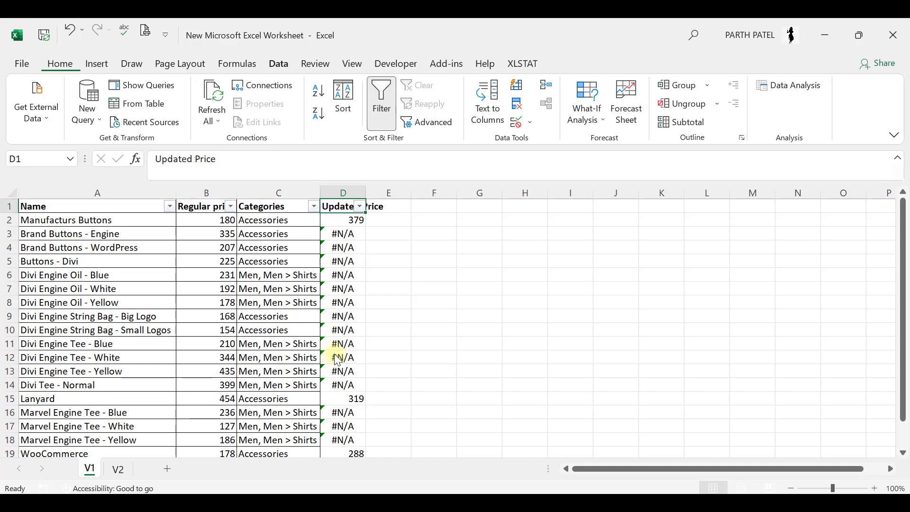
{"action": "key", "text": "ctrl+space"}
{"action": "key", "text": "ctrl+minus"}
Step: Convert the product list A1:C19 on sheet V1 into an Excel table with headers
{"action": "key", "text": "Left"}
{"action": "key", "text": "Left"}
{"action": "key", "text": "Left"}
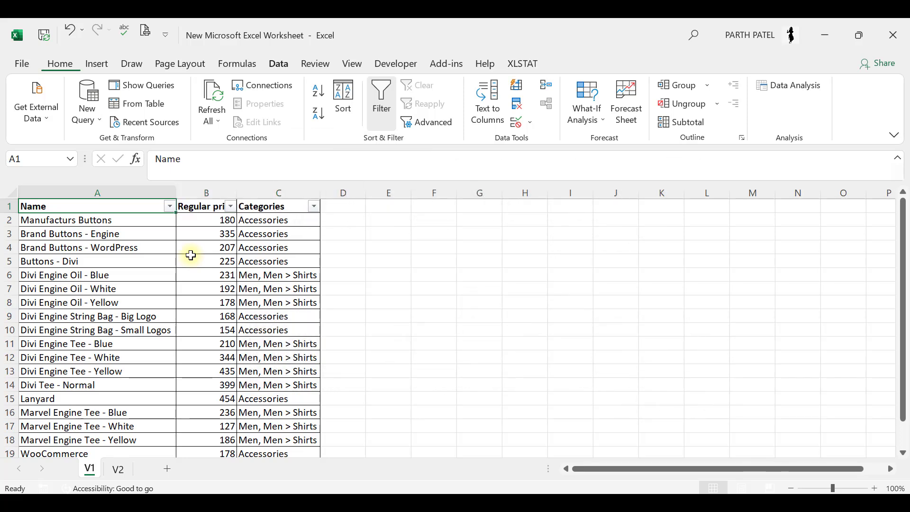
{"action": "key", "text": "ctrl+shift+Right"}
{"action": "key", "text": "ctrl+shift+Down"}
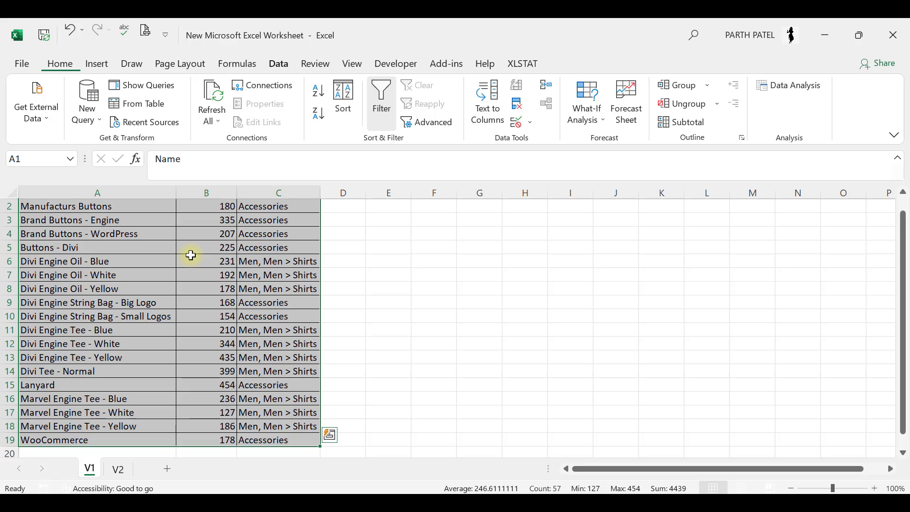
{"action": "key", "text": "ctrl+t"}
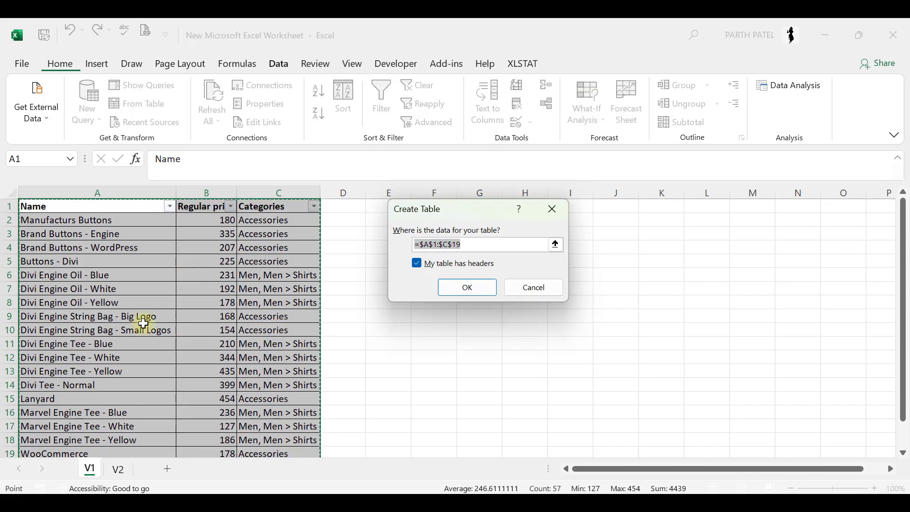
{"action": "scroll", "coordinate": [239, 316], "scroll_direction": "down", "scroll_amount": 2}
{"action": "scroll", "coordinate": [239, 316], "scroll_direction": "up", "scroll_amount": 2}
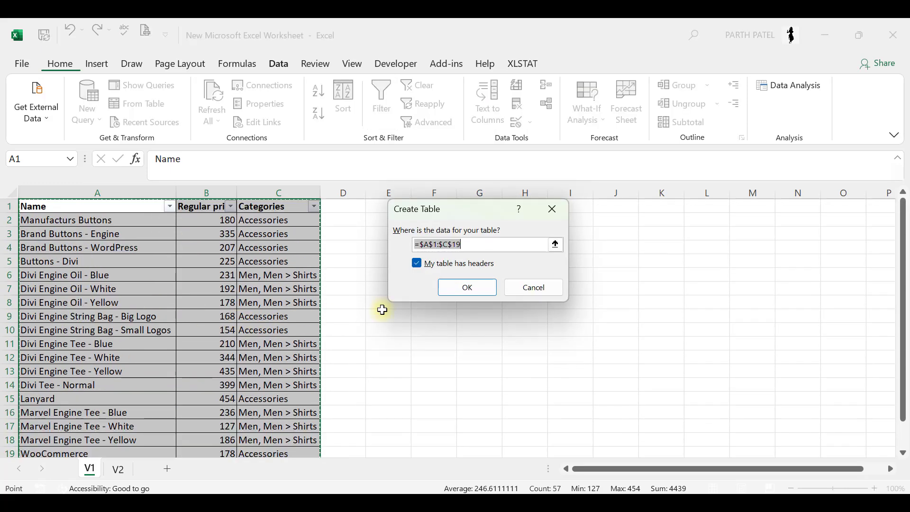
{"action": "left_click", "coordinate": [468, 295]}
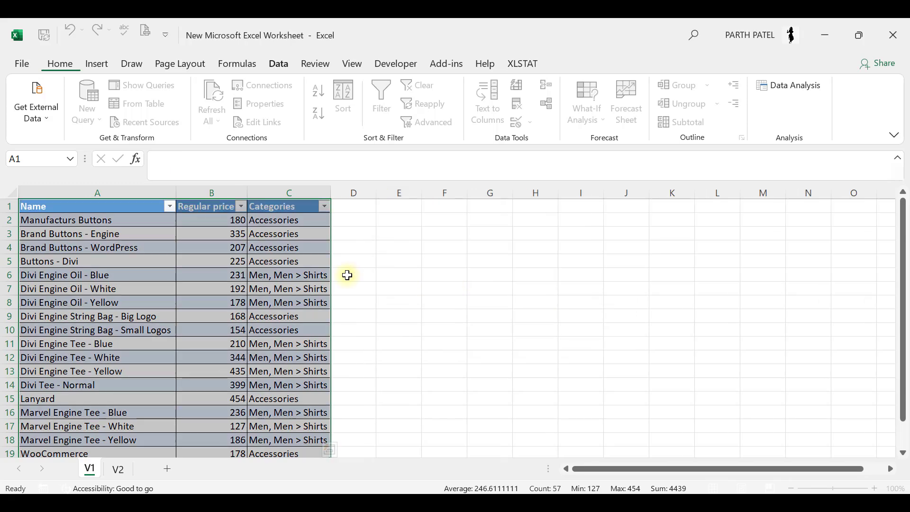
{"action": "left_click", "coordinate": [162, 268]}
{"action": "key", "text": "ctrl+Home"}
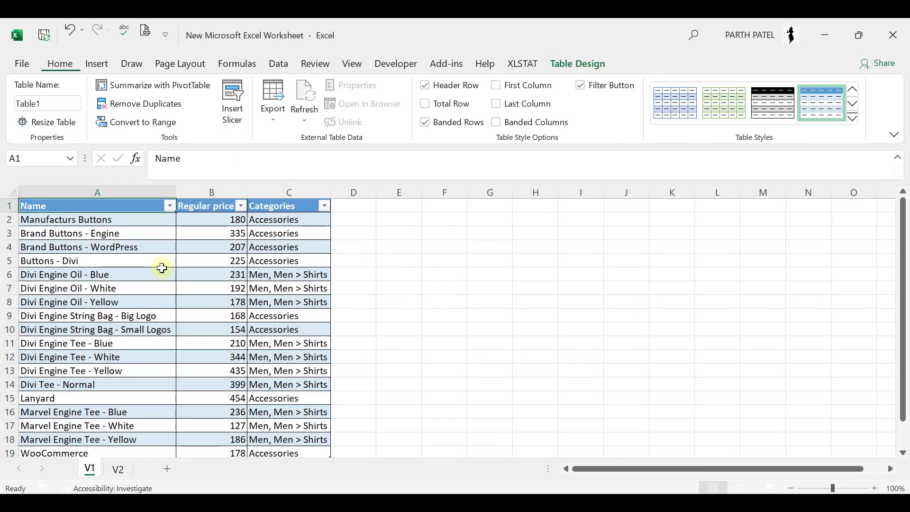
Step: Convert the updated price list A1:C19 on sheet V2 into an Excel table with headers
{"action": "key", "text": "ctrl+Page_Down"}
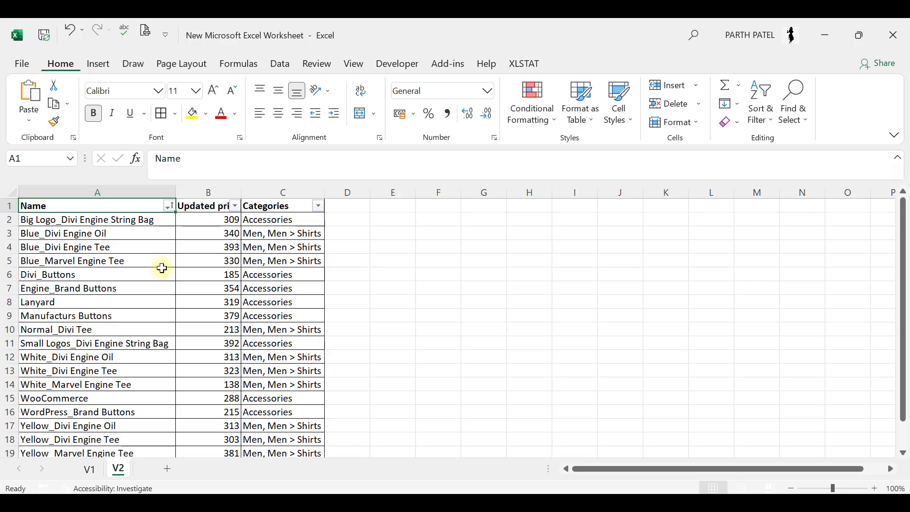
{"action": "key", "text": "ctrl+shift+Right"}
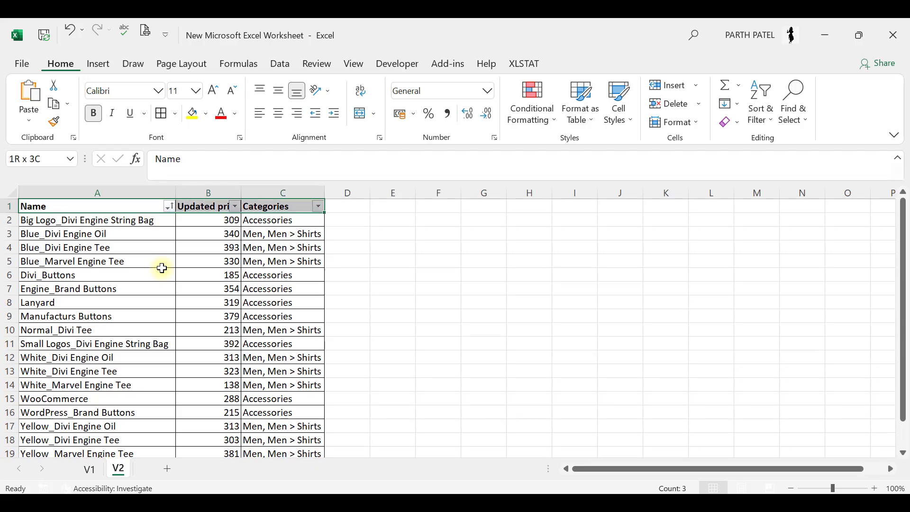
{"action": "key", "text": "ctrl+shift+Down"}
{"action": "key", "text": "ctrl+t"}
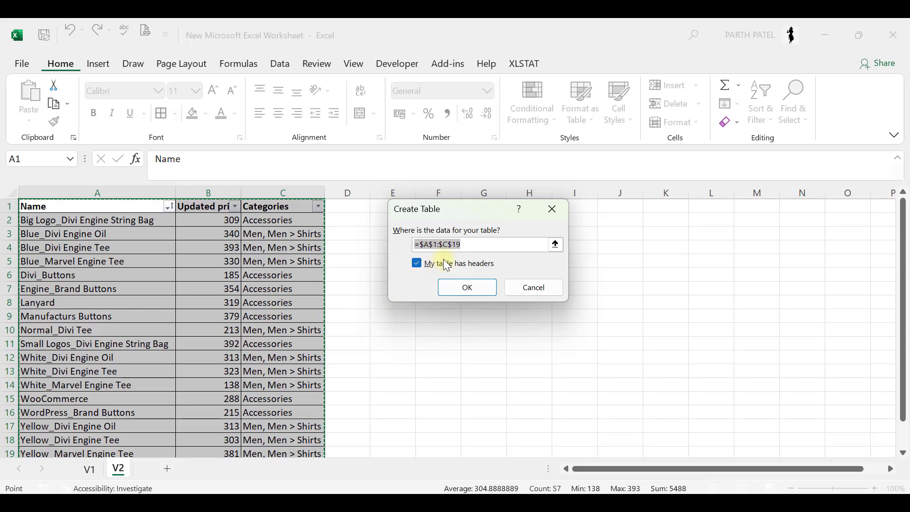
{"action": "left_click", "coordinate": [463, 289]}
{"action": "left_click", "coordinate": [97, 276]}
{"action": "key", "text": "ctrl+Home"}
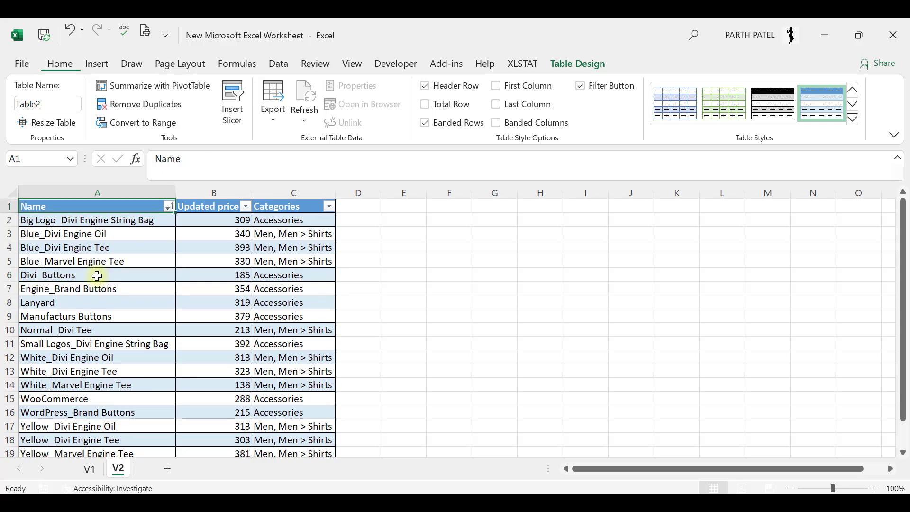
Step: Open the product table on sheet V1 as a new query in the Power Query Editor
{"action": "key", "text": "ctrl+Page_Up"}
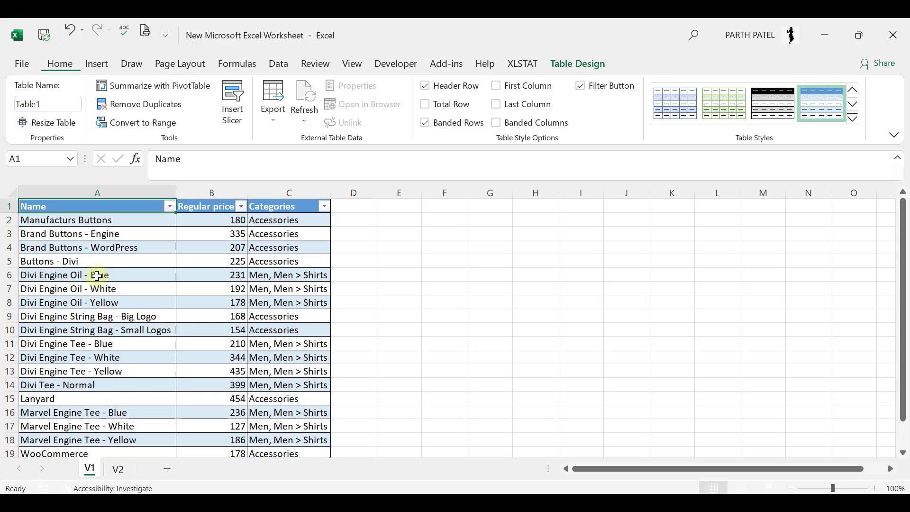
{"action": "left_click", "coordinate": [278, 63]}
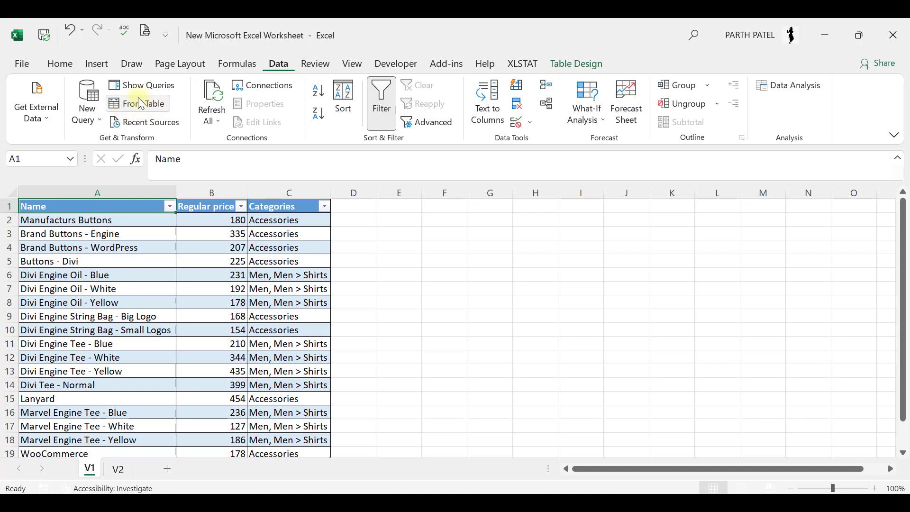
{"action": "left_click", "coordinate": [43, 117]}
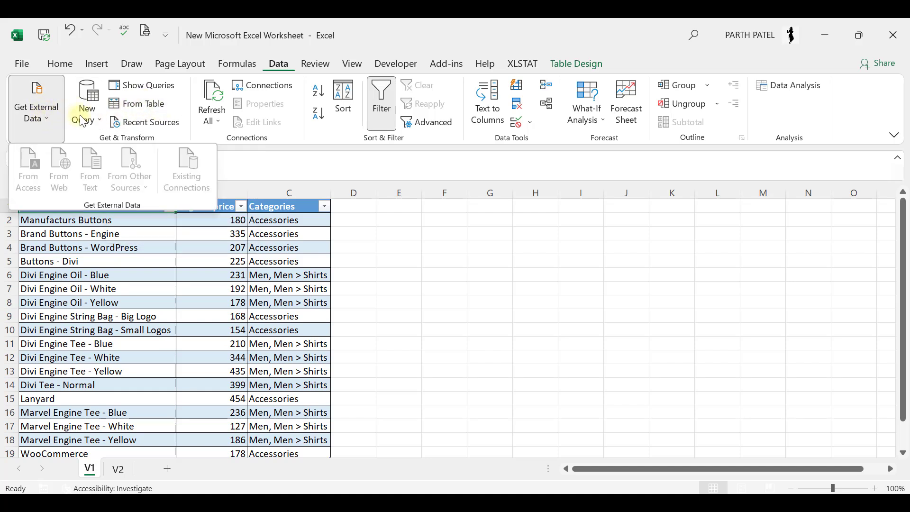
{"action": "left_click", "coordinate": [98, 118]}
{"action": "left_click", "coordinate": [64, 138]}
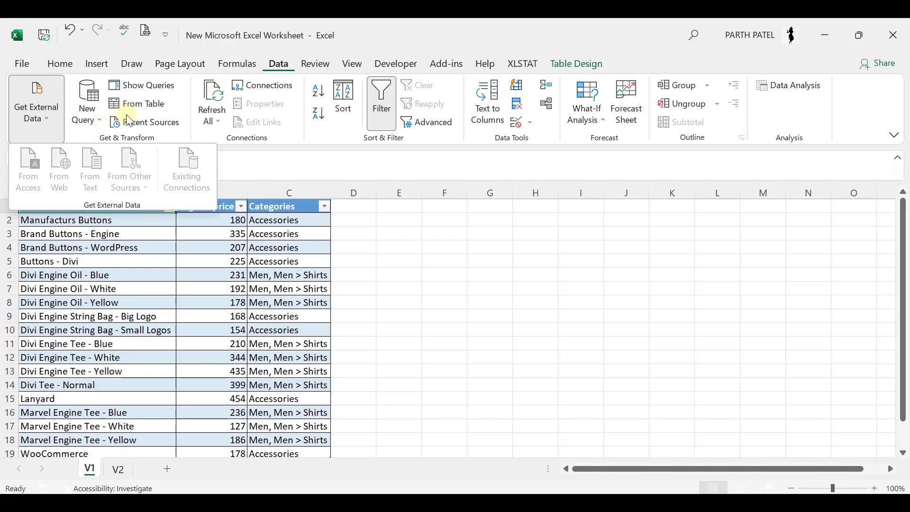
{"action": "left_click", "coordinate": [206, 139]}
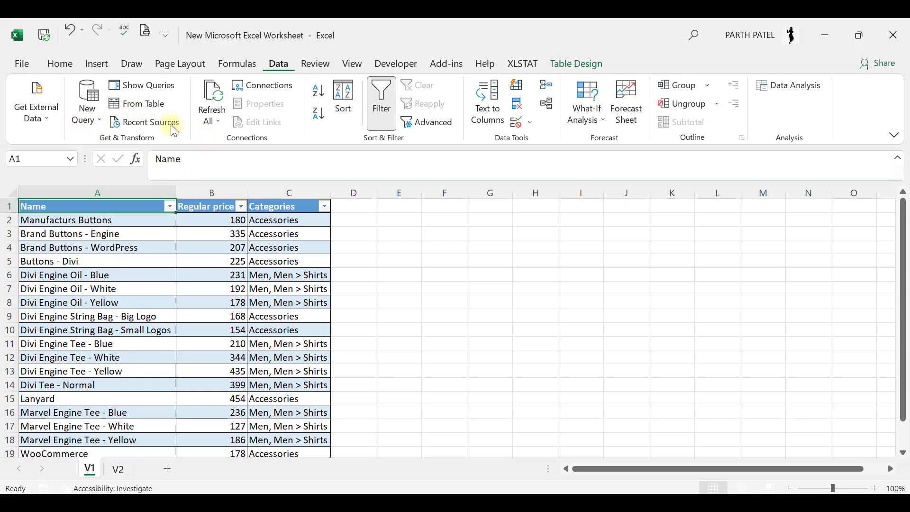
{"action": "left_click", "coordinate": [144, 107]}
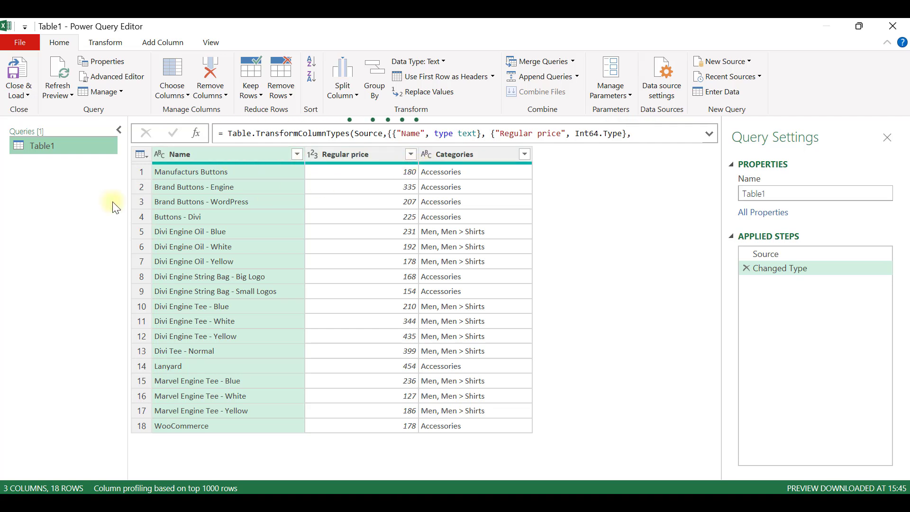
Step: Close the editor and load the Table1 query as a connection only
{"action": "left_click", "coordinate": [20, 96]}
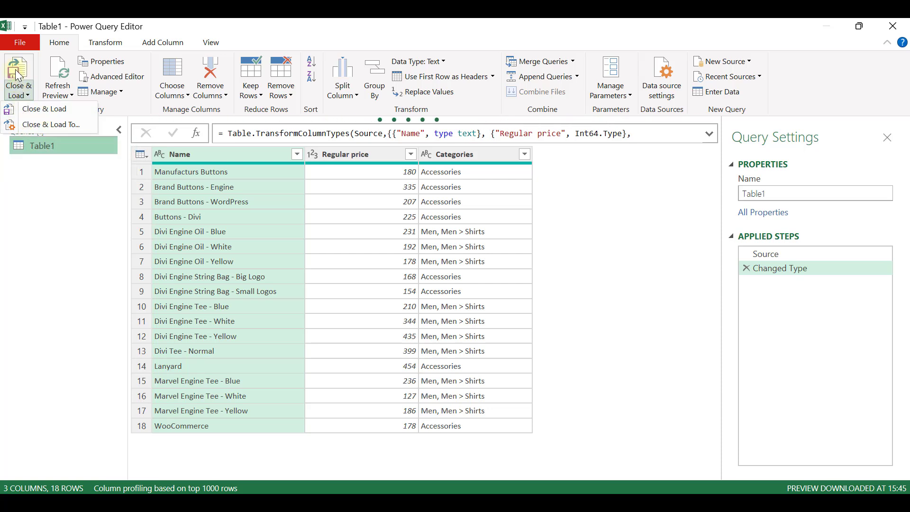
{"action": "left_click", "coordinate": [32, 124]}
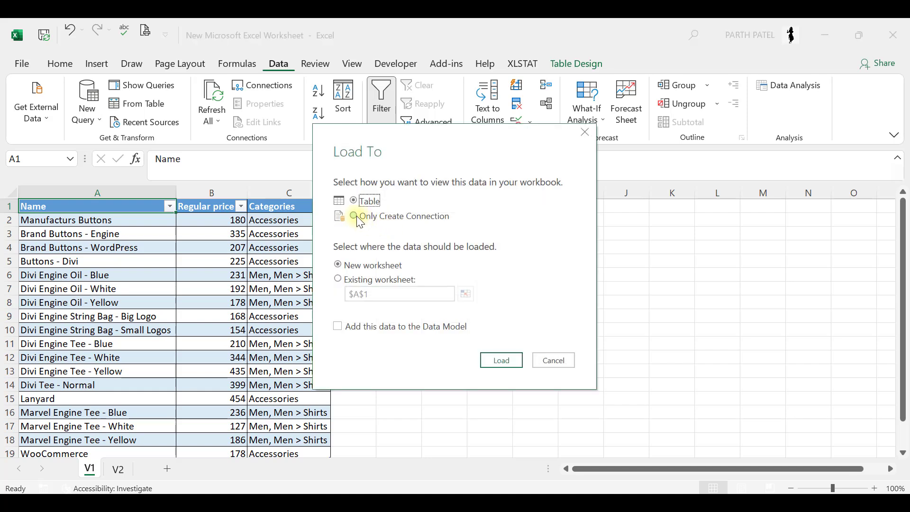
{"action": "left_click", "coordinate": [377, 217]}
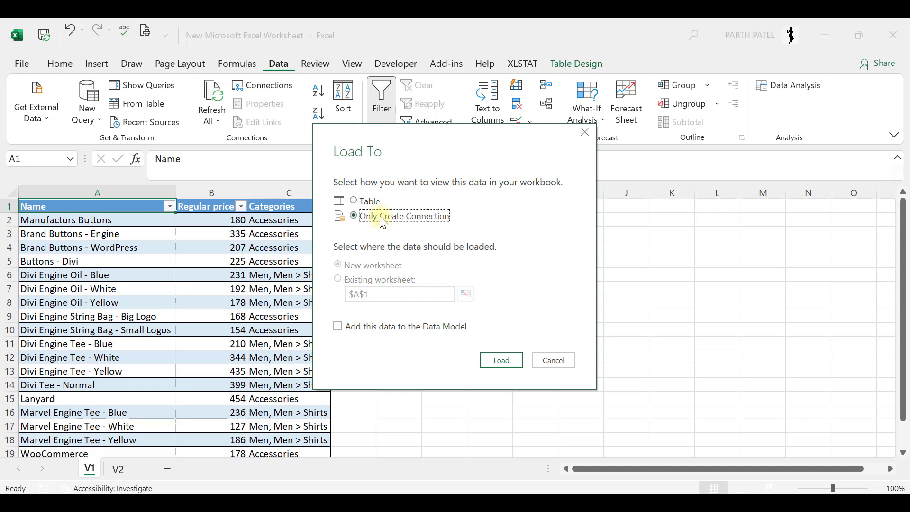
{"action": "left_click", "coordinate": [500, 361]}
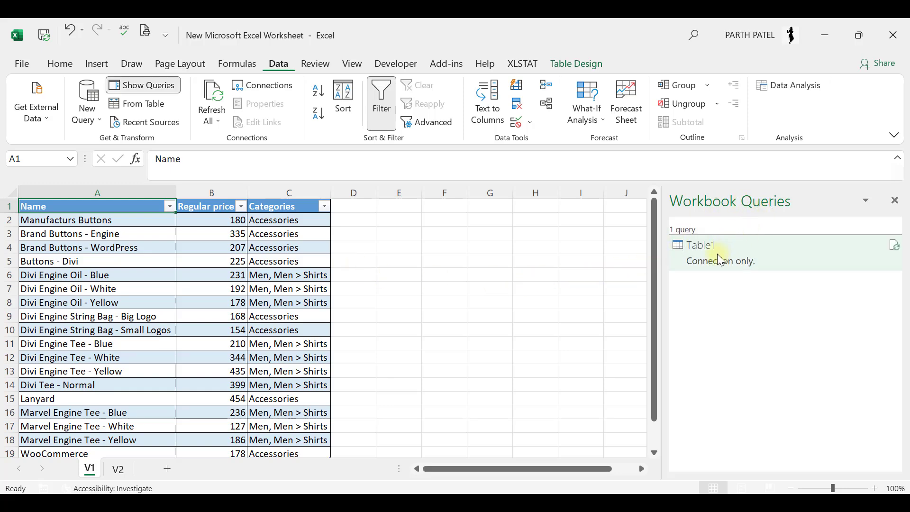
{"action": "mouse_move", "coordinate": [704, 260]}
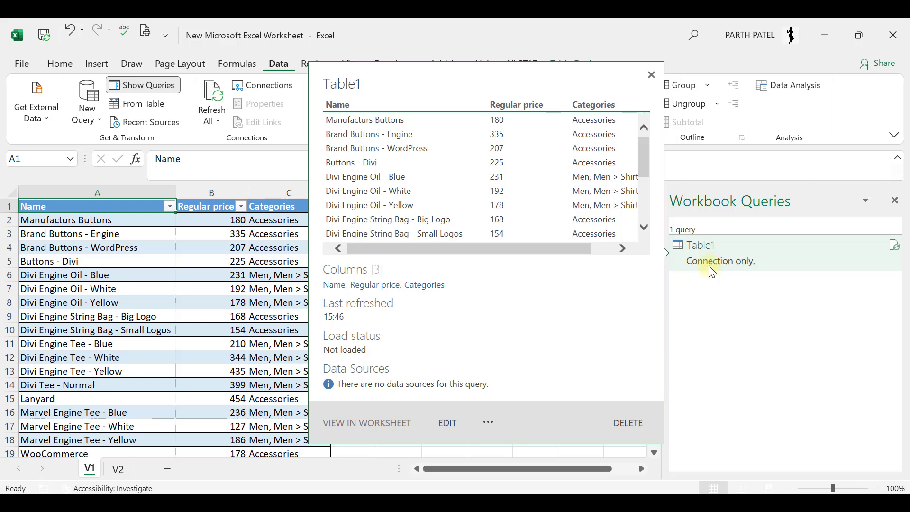
{"action": "left_click", "coordinate": [645, 78]}
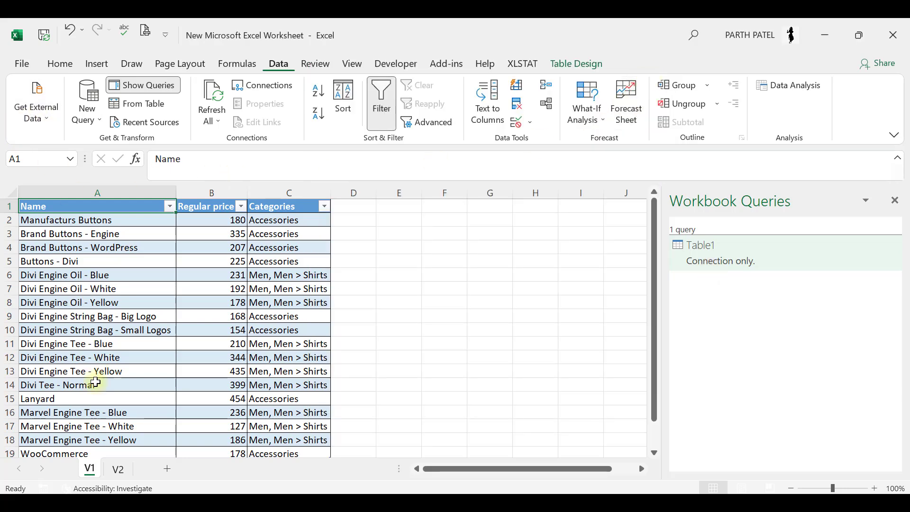
Step: Create a query from the price table on sheet V2 and load it as a connection only
{"action": "left_click", "coordinate": [117, 469]}
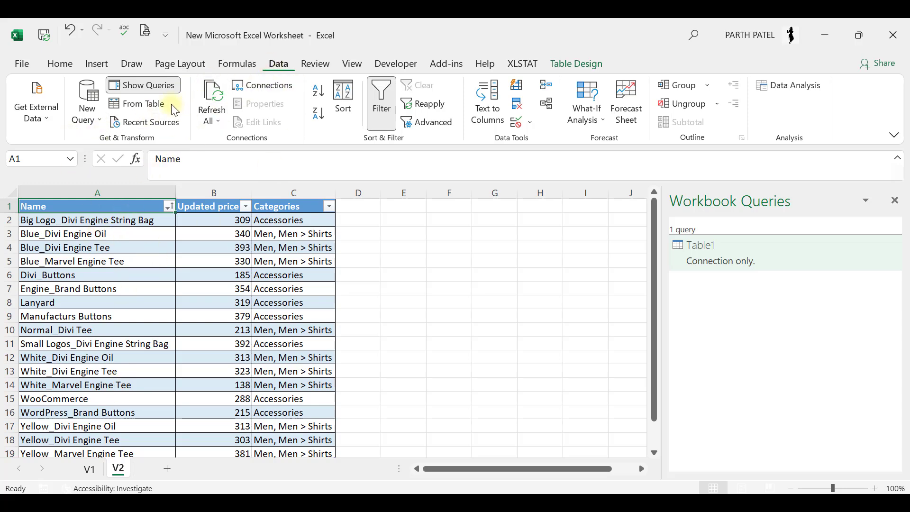
{"action": "left_click", "coordinate": [151, 107]}
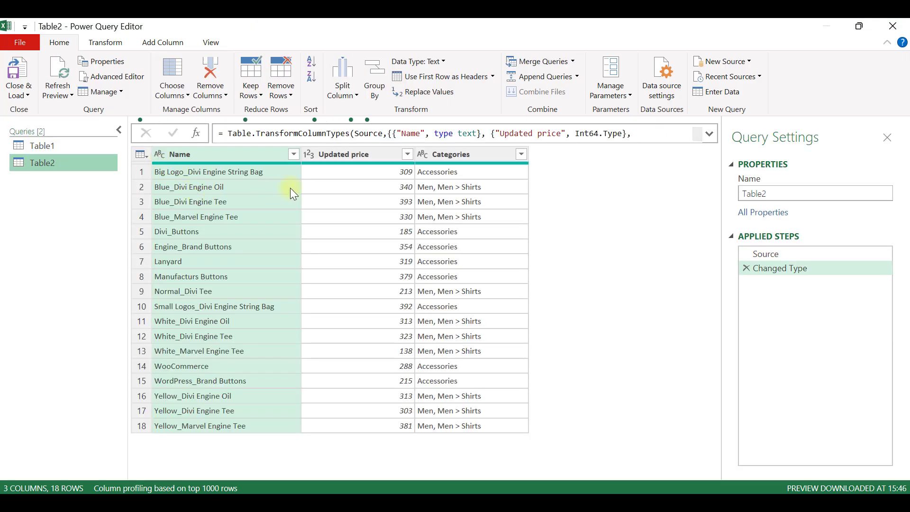
{"action": "left_click", "coordinate": [24, 94]}
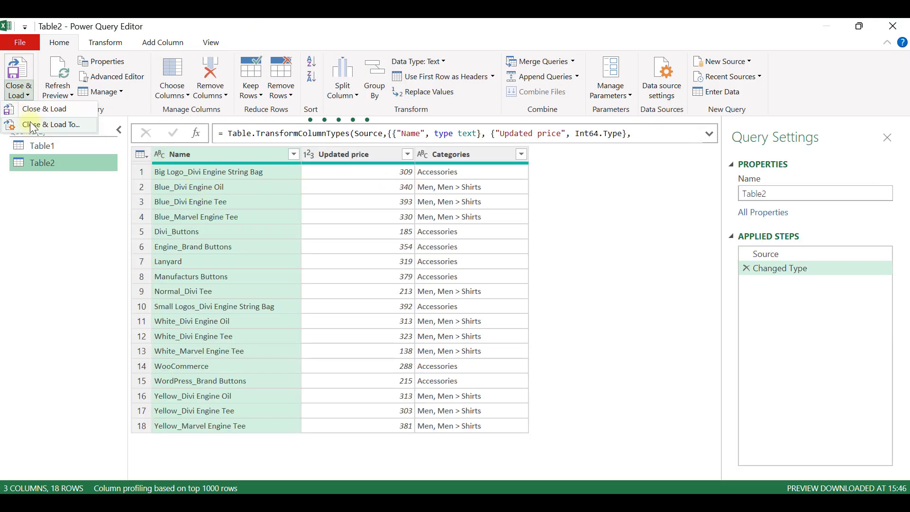
{"action": "left_click", "coordinate": [31, 123]}
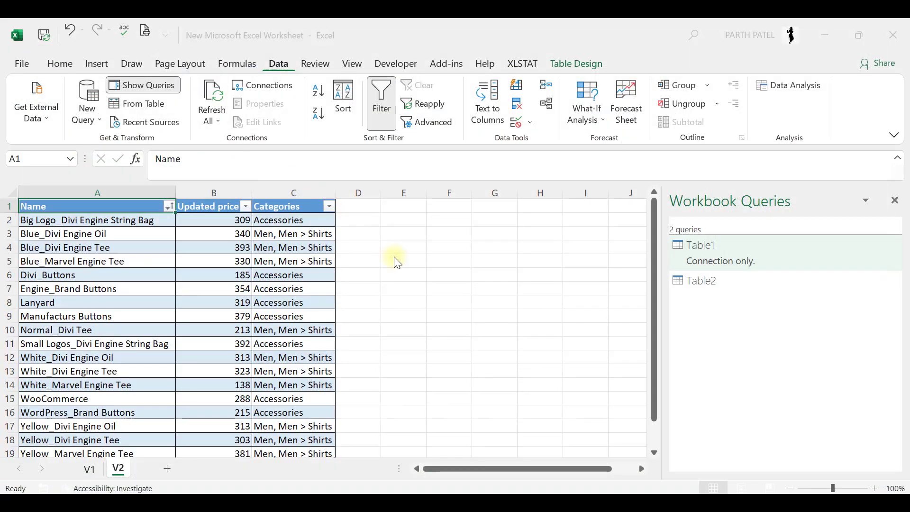
{"action": "left_click", "coordinate": [395, 217]}
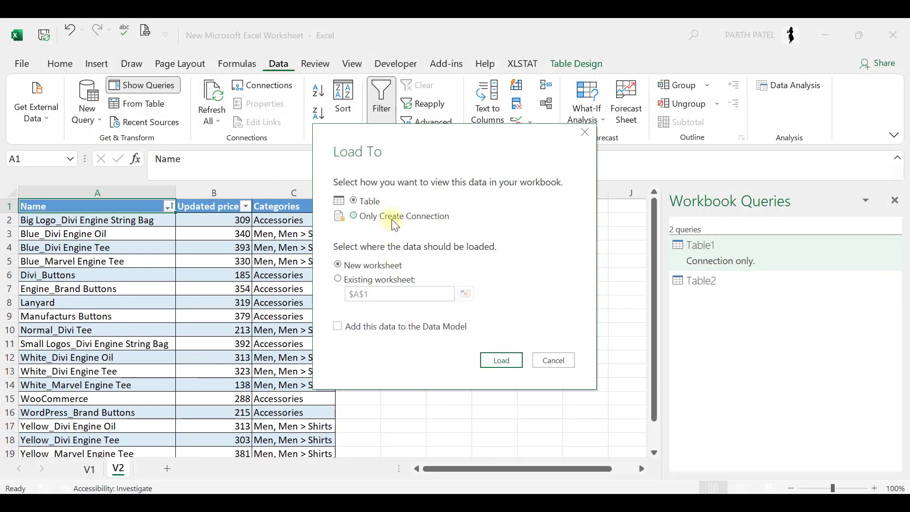
{"action": "left_click", "coordinate": [488, 357]}
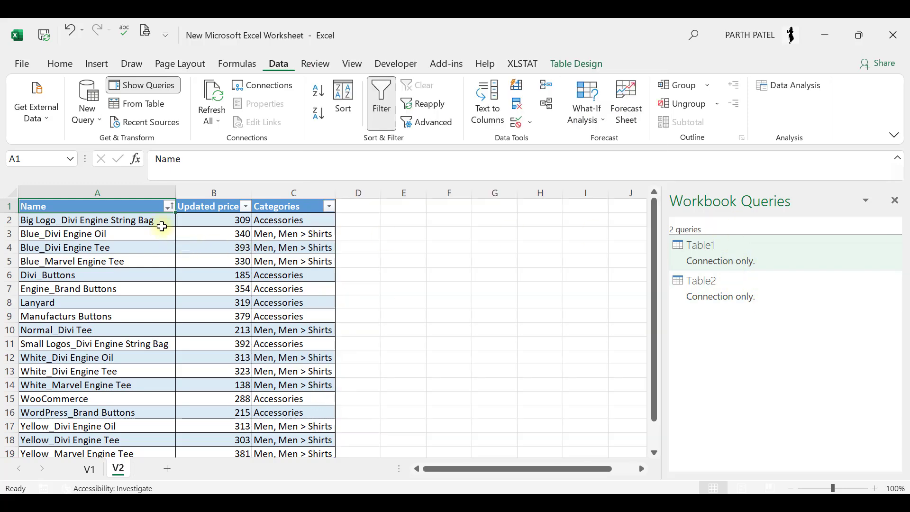
Step: Start a query merge with Table1 as the first table and Table2 as the second
{"action": "left_click", "coordinate": [102, 122]}
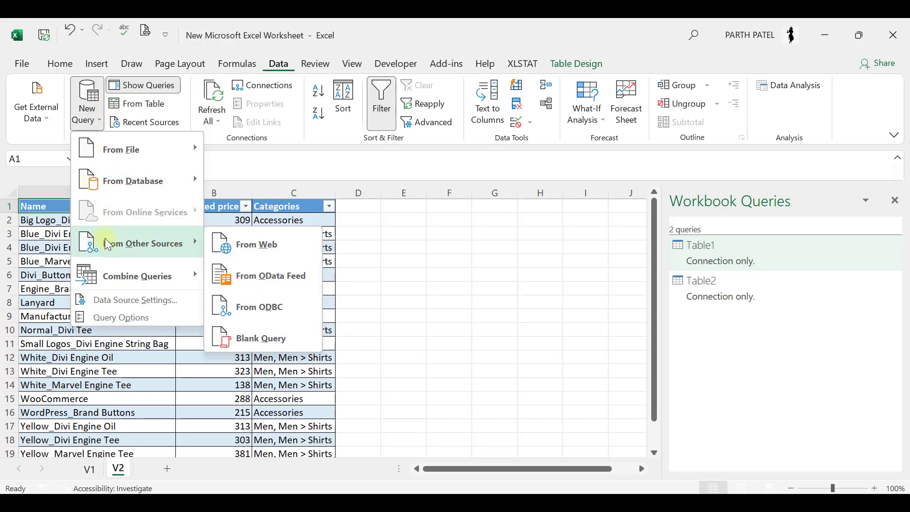
{"action": "mouse_move", "coordinate": [131, 281]}
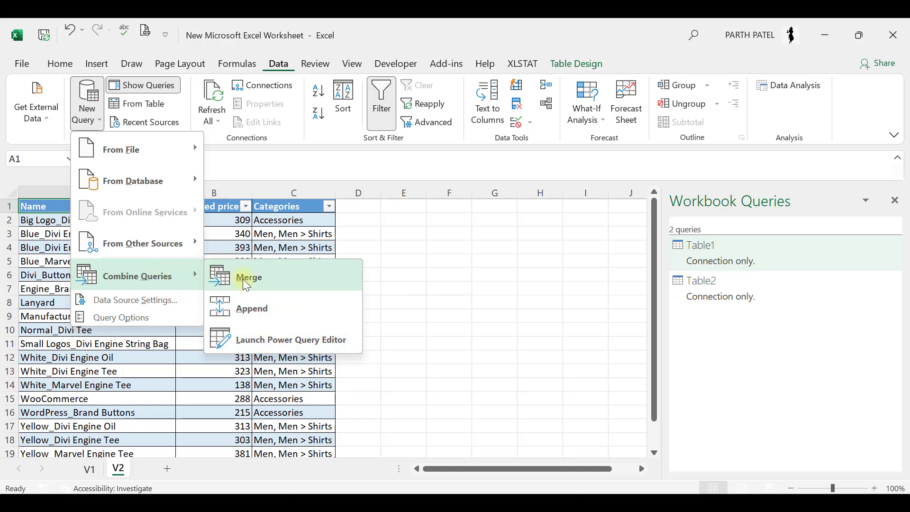
{"action": "left_click", "coordinate": [258, 279]}
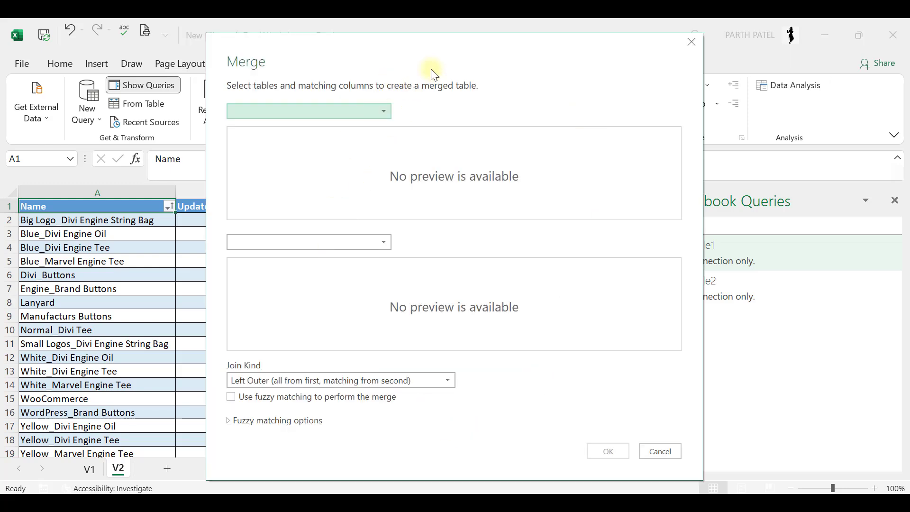
{"action": "left_click", "coordinate": [384, 112]}
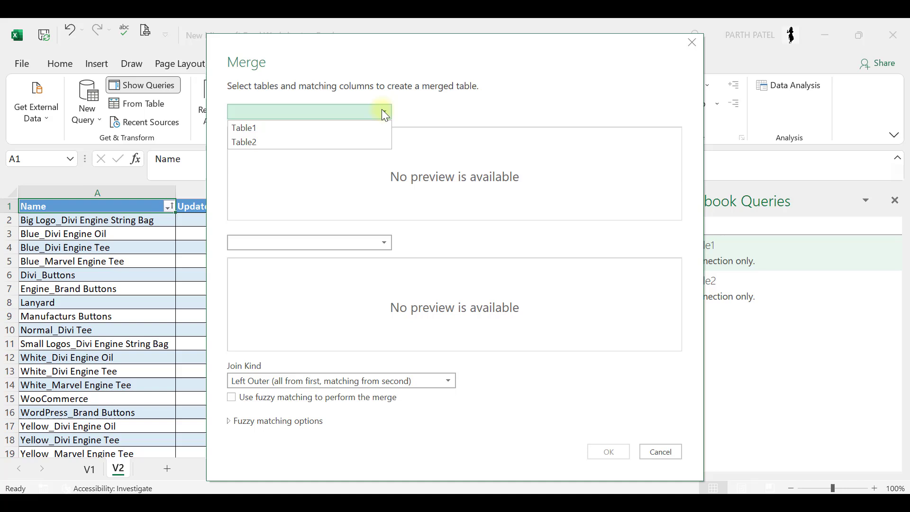
{"action": "left_click", "coordinate": [243, 132]}
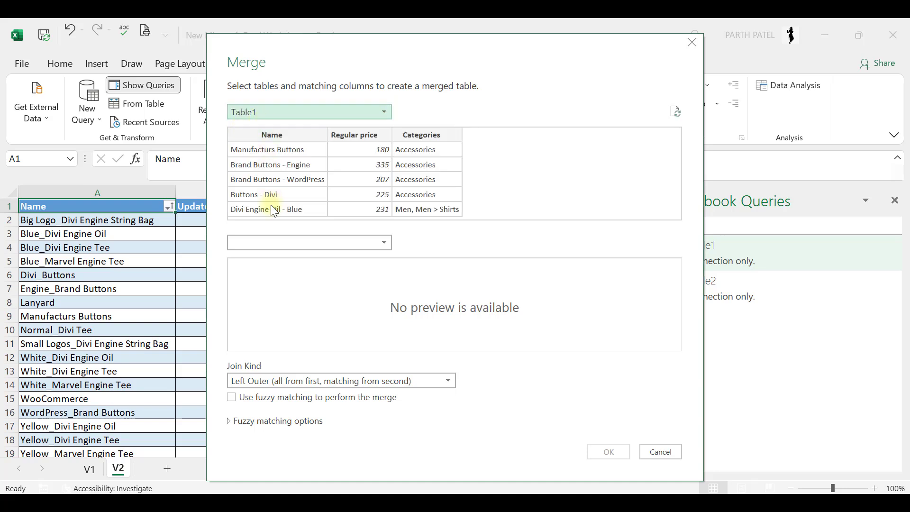
{"action": "left_click", "coordinate": [291, 242]}
{"action": "left_click", "coordinate": [260, 267]}
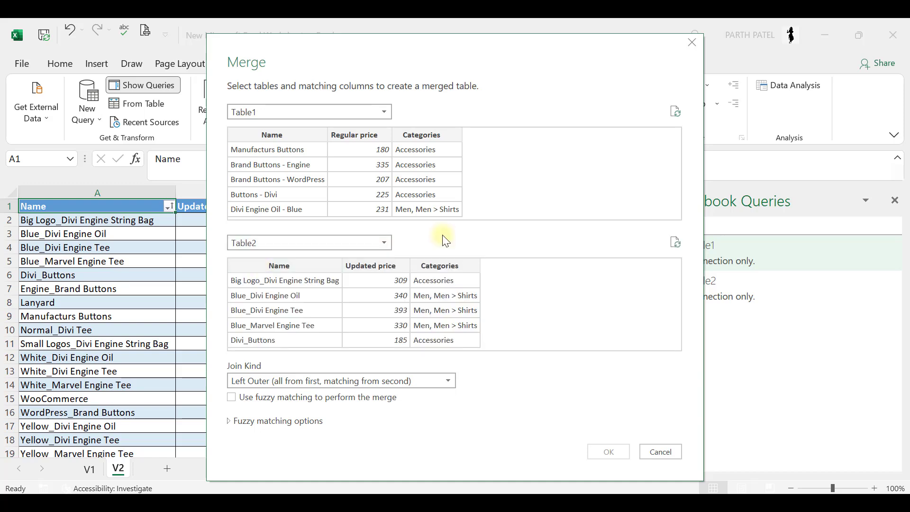
Step: Merge Table1 and Table2 on their Name columns using a Full Outer join with fuzzy matching
{"action": "left_click", "coordinate": [272, 134]}
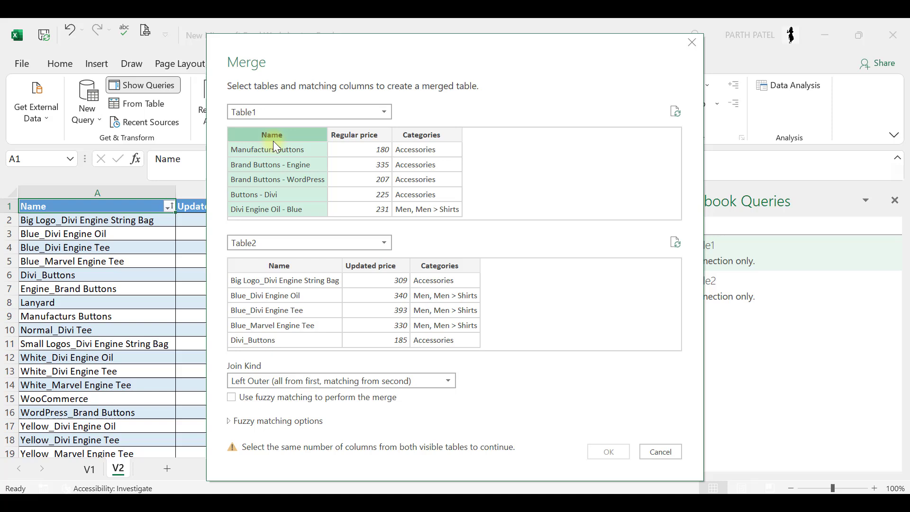
{"action": "left_click", "coordinate": [279, 265]}
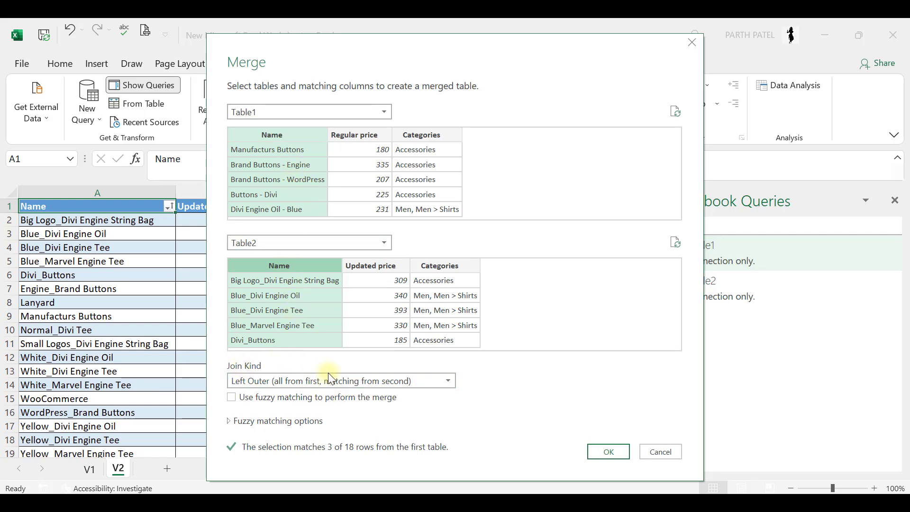
{"action": "left_click", "coordinate": [448, 382]}
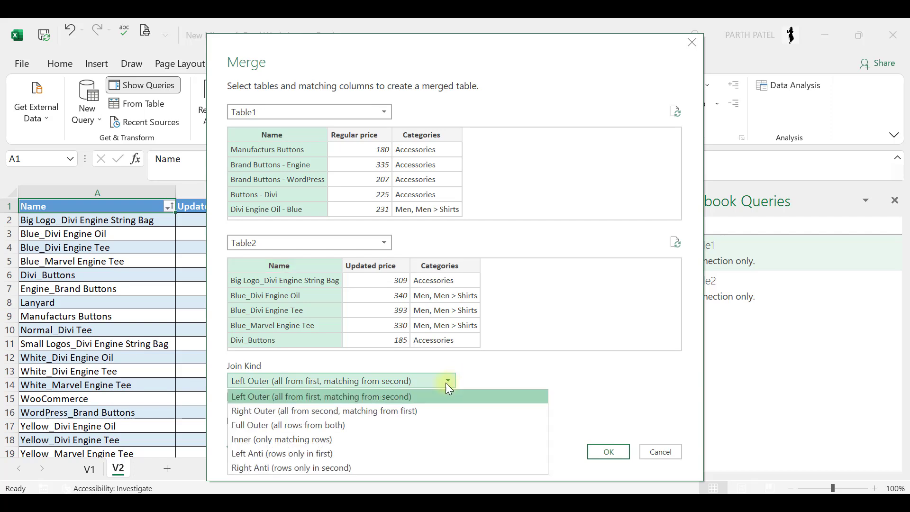
{"action": "left_click", "coordinate": [280, 425]}
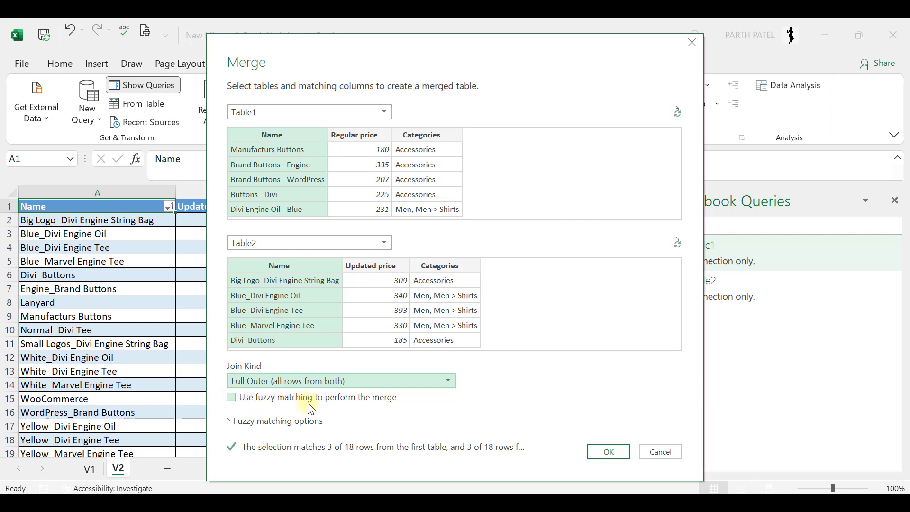
{"action": "left_click", "coordinate": [232, 398]}
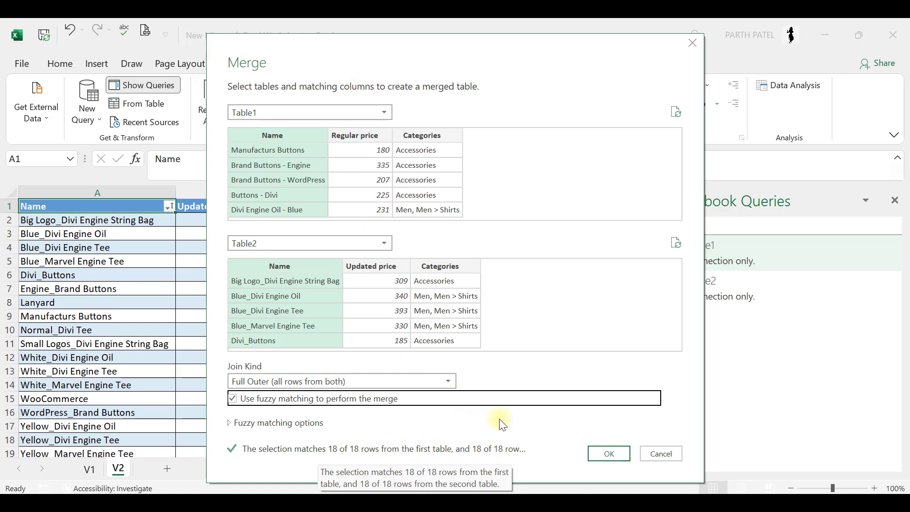
{"action": "left_click", "coordinate": [600, 453]}
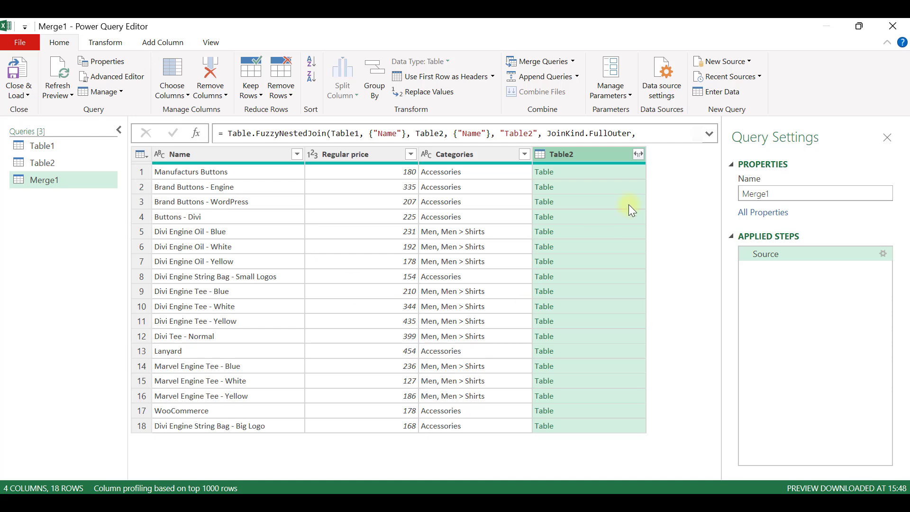
Step: Expand only Updated price from the Table2 column, keeping the prefix, and load the merged query to a new worksheet
{"action": "left_click", "coordinate": [638, 153]}
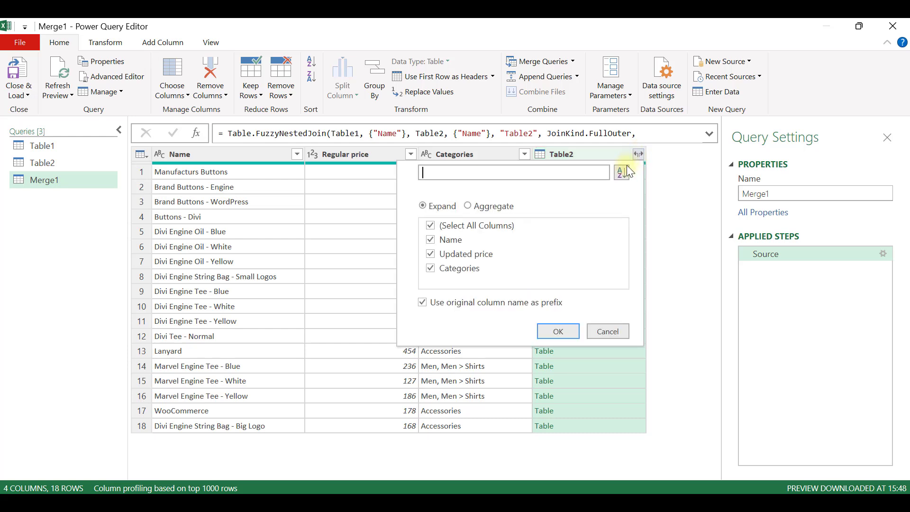
{"action": "left_click", "coordinate": [431, 225]}
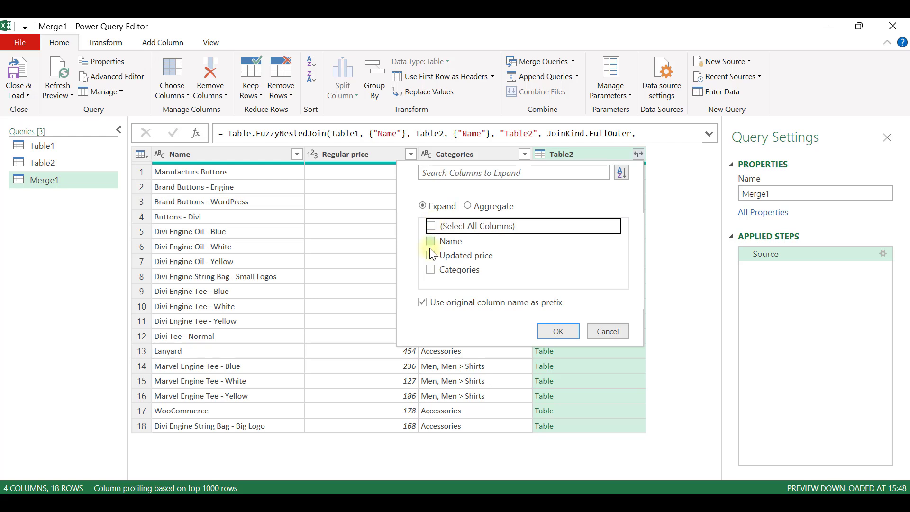
{"action": "left_click", "coordinate": [431, 255]}
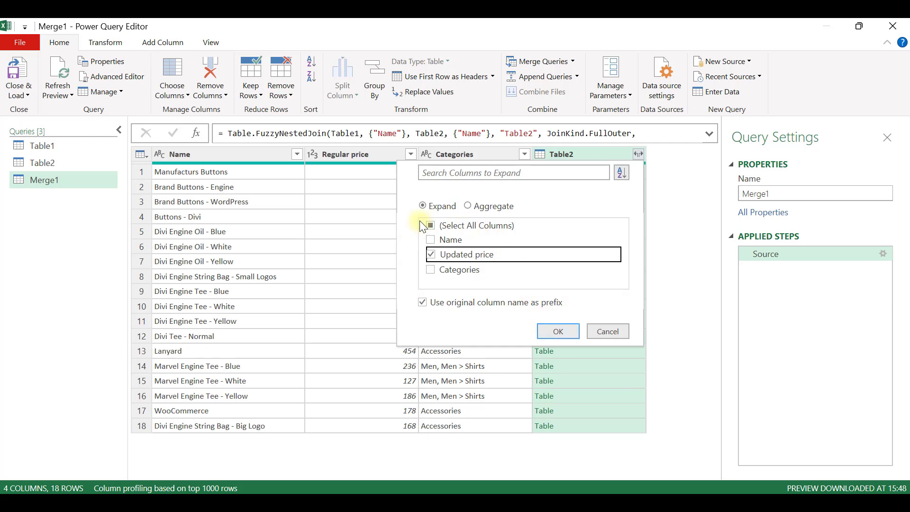
{"action": "left_click", "coordinate": [468, 207]}
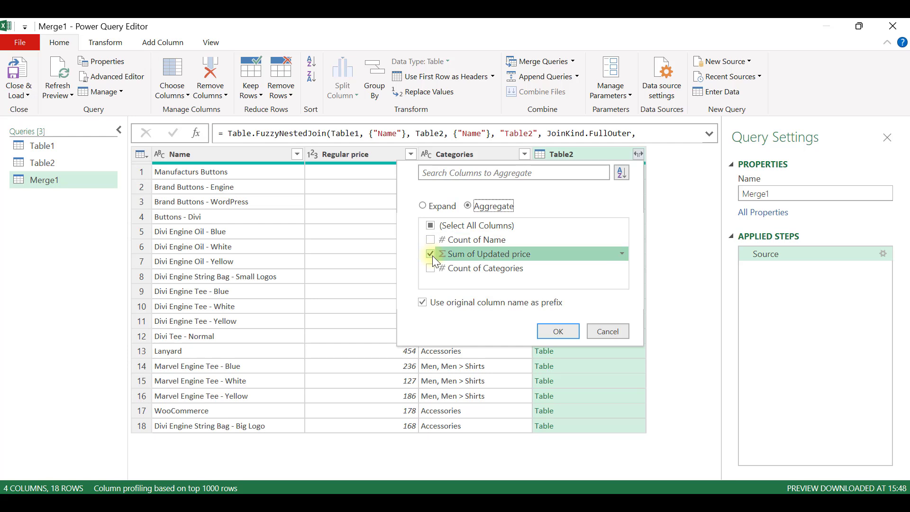
{"action": "left_click", "coordinate": [432, 211]}
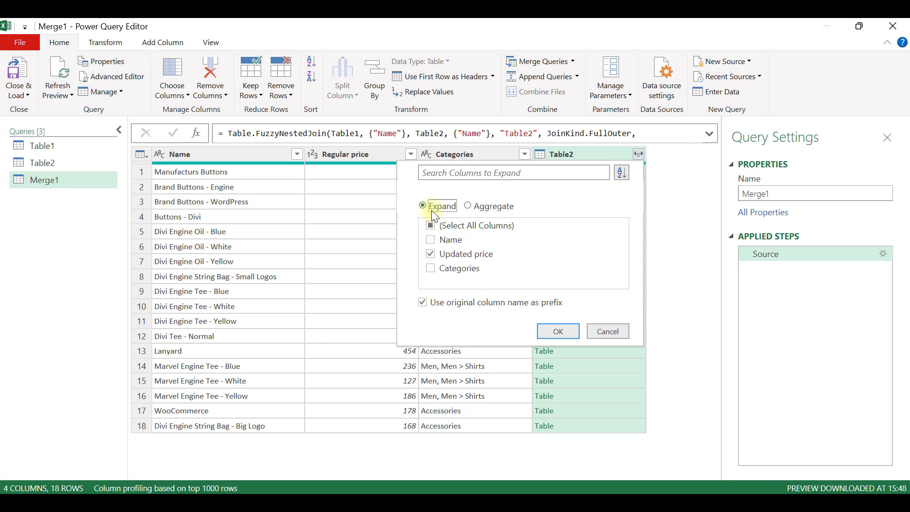
{"action": "left_click", "coordinate": [559, 332]}
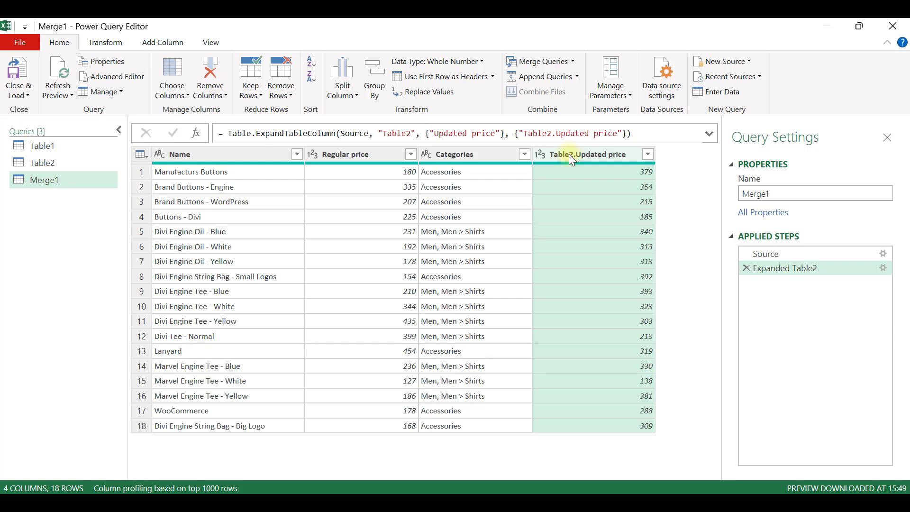
{"action": "left_click", "coordinate": [22, 93]}
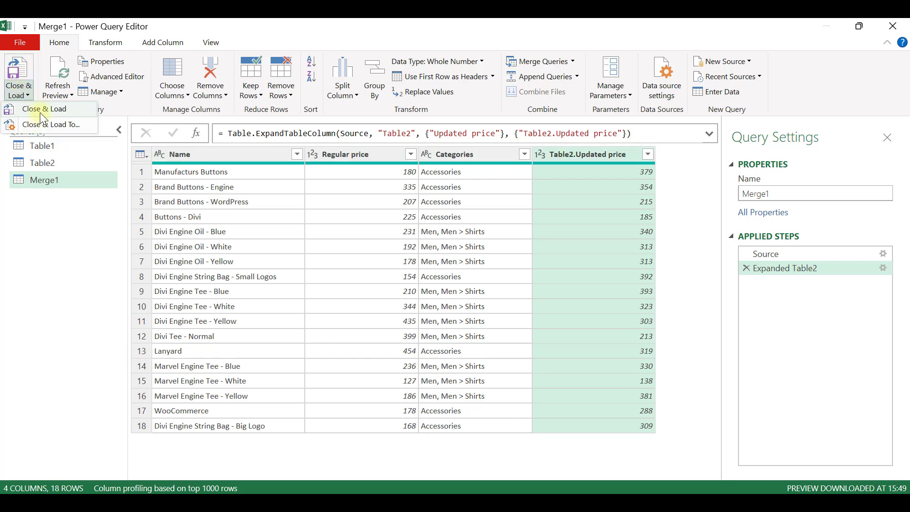
{"action": "left_click", "coordinate": [40, 110]}
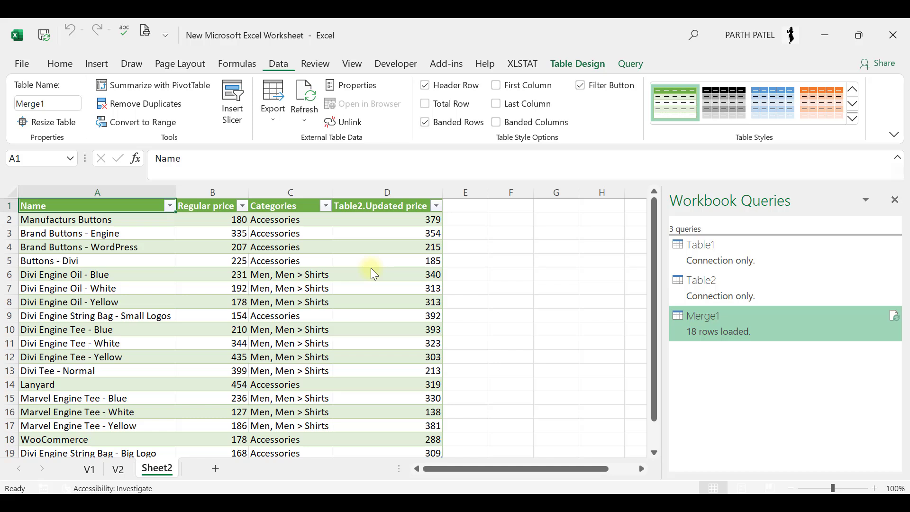
Step: Look over the merged table on Sheet2, checking its names, regular prices, categories and updated prices
{"action": "key", "text": "Down"}
{"action": "key", "text": "Right"}
{"action": "key", "text": "Right"}
{"action": "key", "text": "Right"}
{"action": "key", "text": "Up"}
{"action": "key", "text": "Left"}
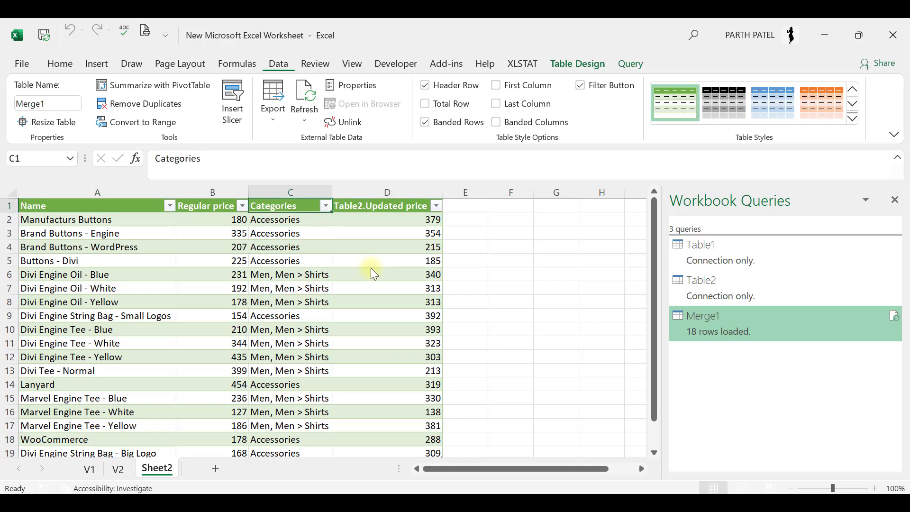
{"action": "key", "text": "Left"}
{"action": "key", "text": "Down"}
{"action": "key", "text": "Left"}
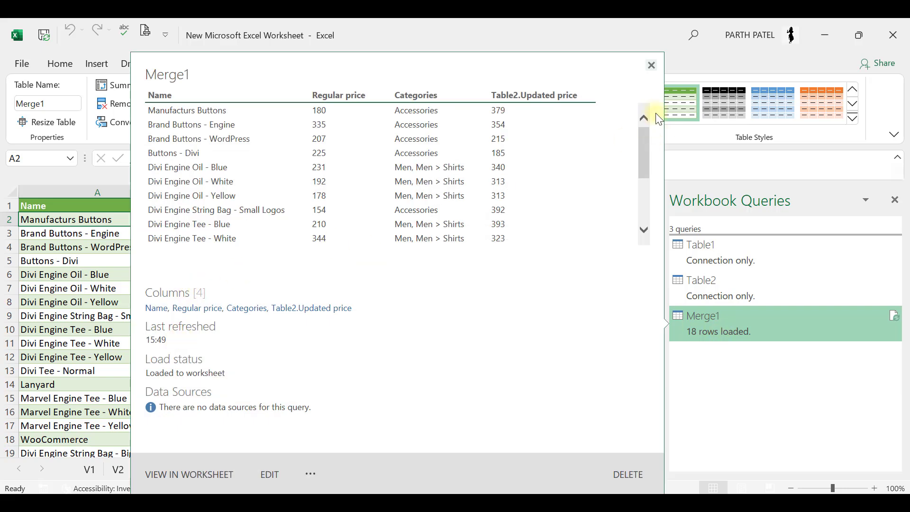
{"action": "left_click", "coordinate": [465, 220]}
{"action": "key", "text": "Left"}
{"action": "key", "text": "Left"}
{"action": "key", "text": "Left"}
{"action": "key", "text": "Left"}
{"action": "key", "text": "Right"}
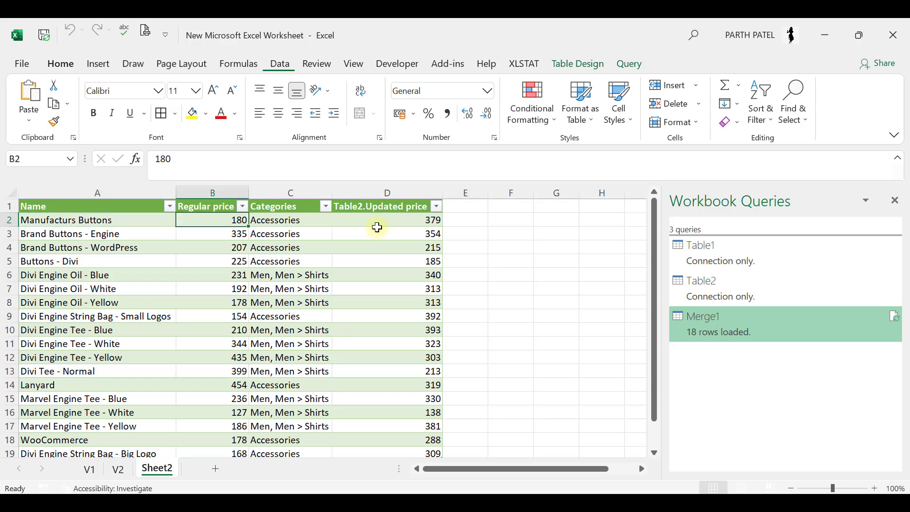
{"action": "key", "text": "ctrl+shift+Down"}
{"action": "key", "text": "Down"}
{"action": "key", "text": "Up"}
{"action": "key", "text": "Up"}
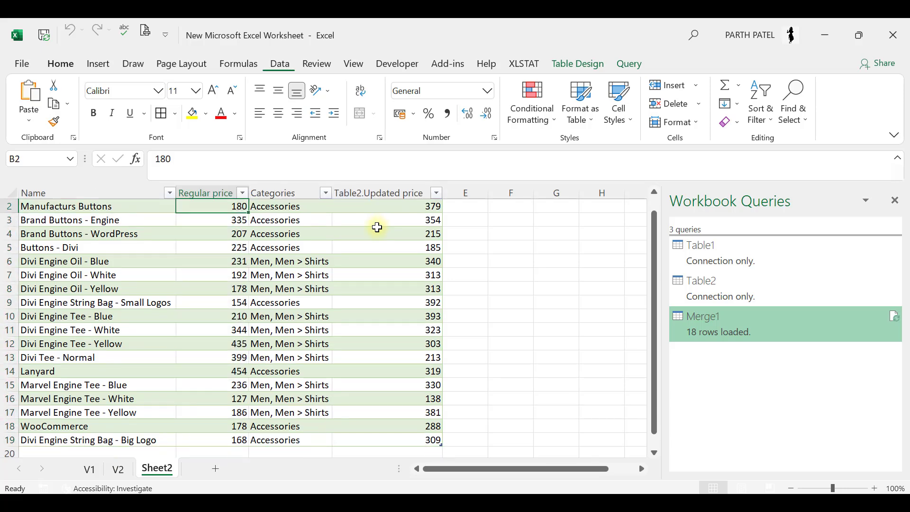
{"action": "key", "text": "Down"}
{"action": "key", "text": "Right"}
{"action": "key", "text": "Right"}
{"action": "key", "text": "Left"}
{"action": "key", "text": "Left"}
{"action": "key", "text": "Left"}
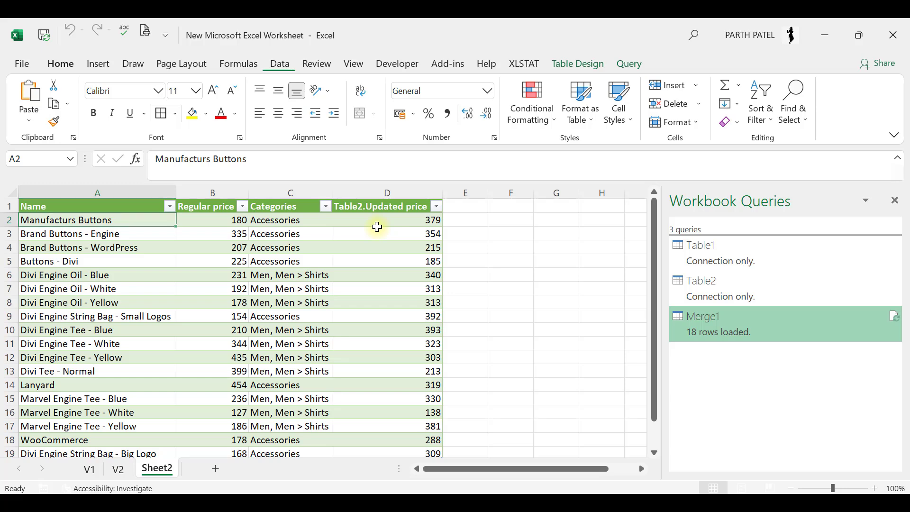
Step: Look through the product names on sheet V2 and the original list on sheet V1
{"action": "key", "text": "ctrl+Page_Up"}
{"action": "key", "text": "Down"}
{"action": "key", "text": "Down"}
{"action": "key", "text": "Down"}
{"action": "key", "text": "Down"}
{"action": "key", "text": "Down"}
{"action": "key", "text": "Down"}
{"action": "key", "text": "Down"}
{"action": "key", "text": "Down"}
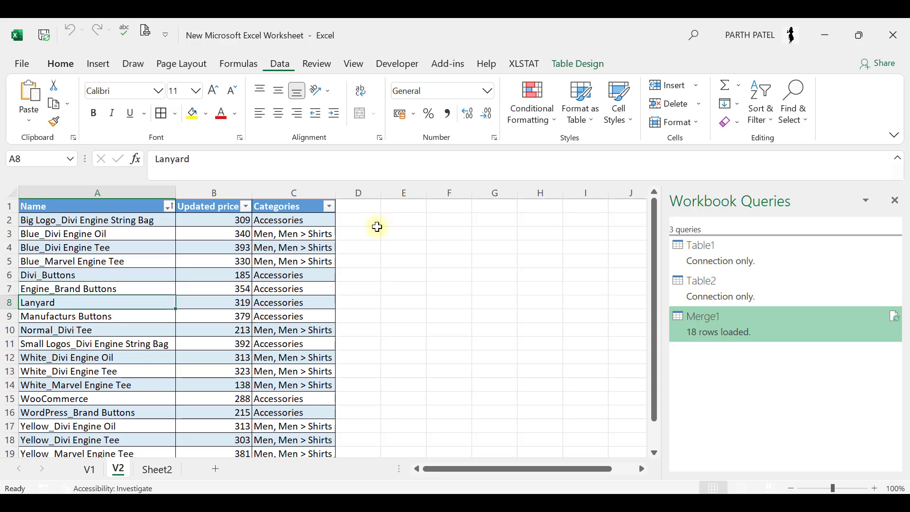
{"action": "key", "text": "ctrl+Page_Up"}
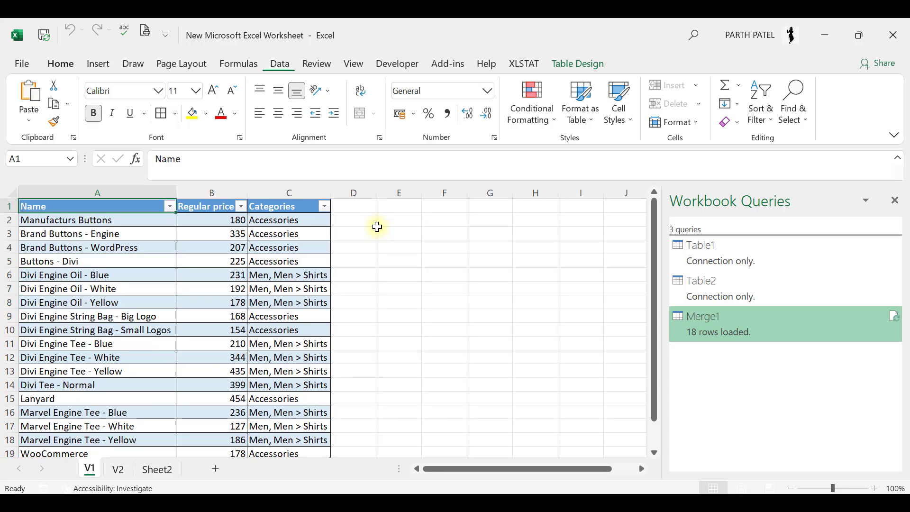
Step: Examine the Brand Buttons - Engine row in the merged table on Sheet2, from name to updated price
{"action": "key", "text": "ctrl+Page_Down"}
{"action": "key", "text": "ctrl+Page_Down"}
{"action": "key", "text": "Down"}
{"action": "key", "text": "Down"}
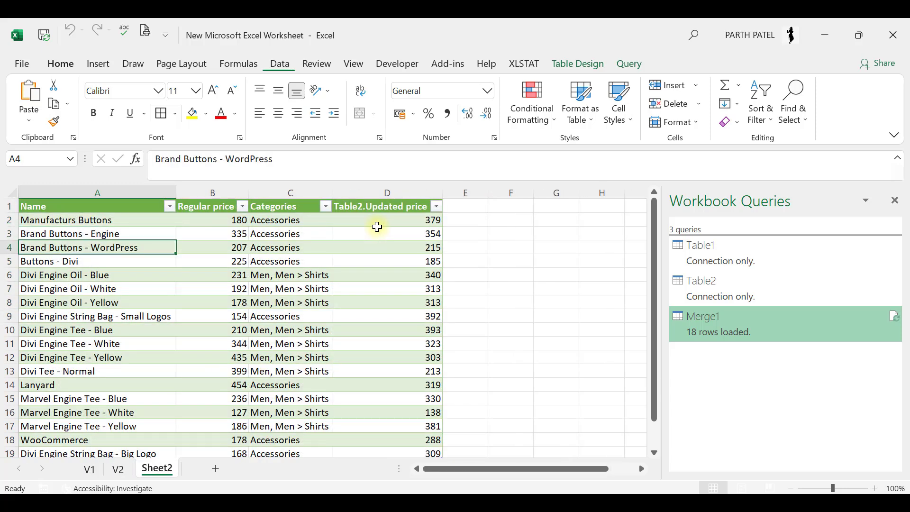
{"action": "key", "text": "Up"}
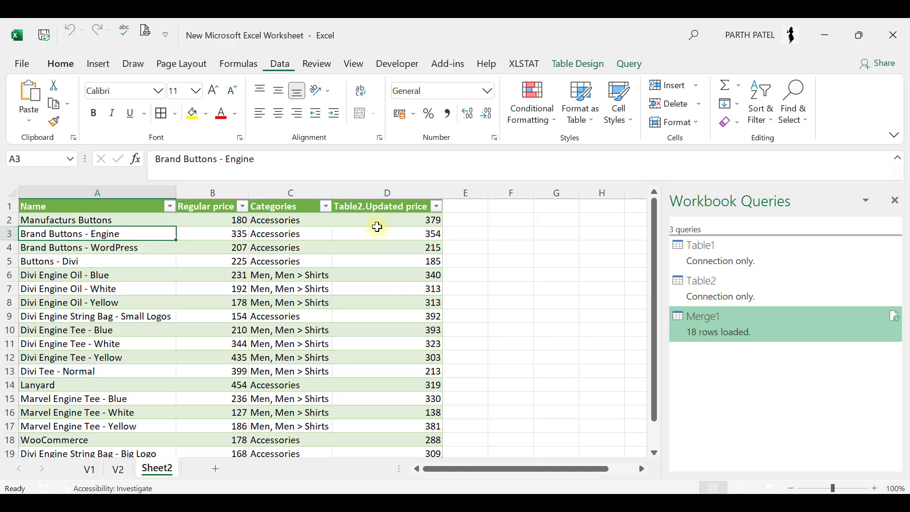
{"action": "key", "text": "shift+Right"}
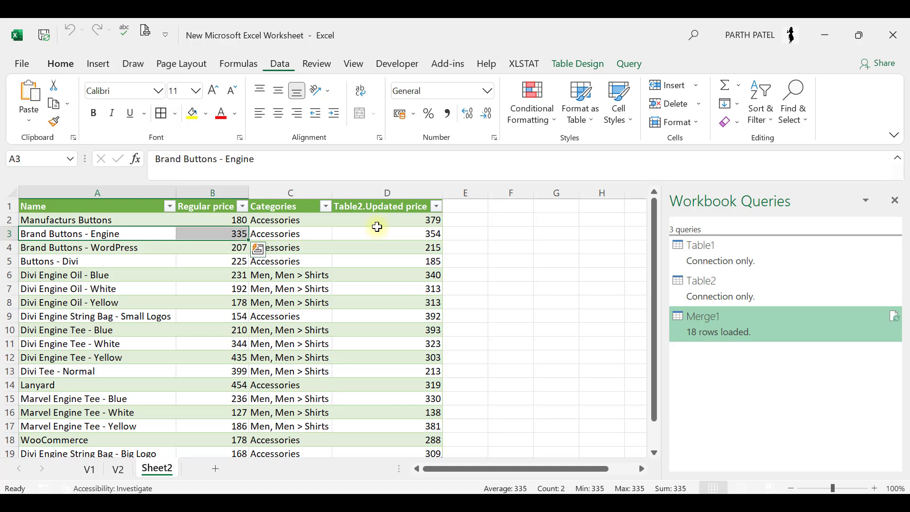
{"action": "key", "text": "shift+Right"}
{"action": "key", "text": "shift+Right"}
{"action": "key", "text": "Left"}
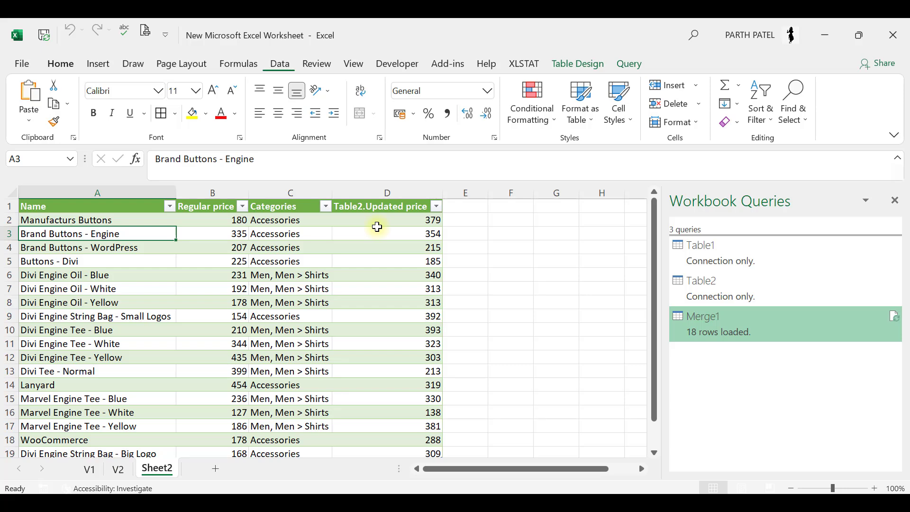
Step: Check the Brand Buttons - Engine row on sheet V1 against the merged table
{"action": "key", "text": "ctrl+Page_Up"}
{"action": "key", "text": "ctrl+Page_Up"}
{"action": "key", "text": "Down"}
{"action": "key", "text": "Down"}
{"action": "key", "text": "Down"}
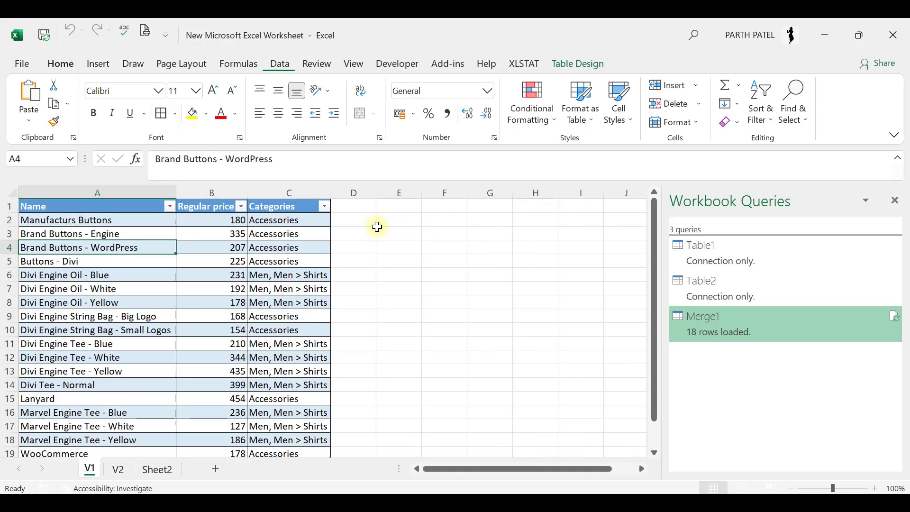
{"action": "key", "text": "Up"}
{"action": "key", "text": "shift+Right"}
{"action": "key", "text": "shift+Right"}
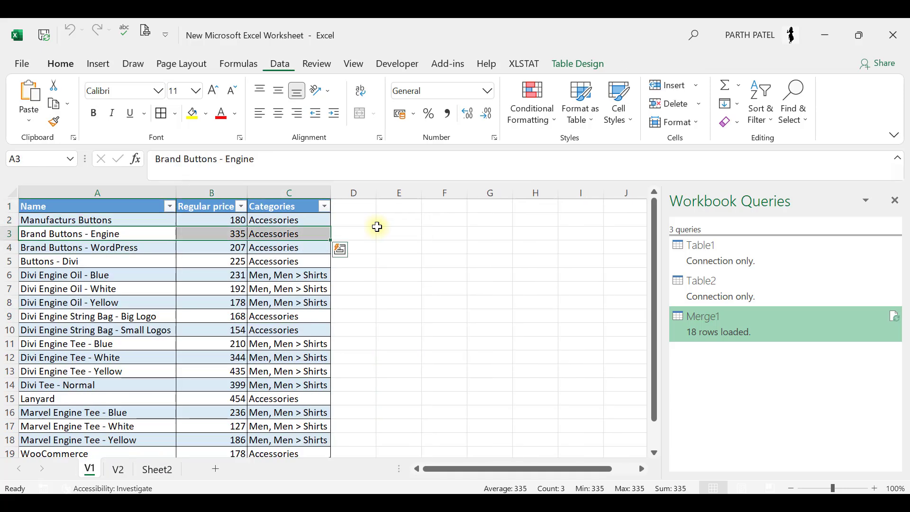
Step: Check the Engine_Brand Buttons row on sheet V2 against the merged updated price
{"action": "key", "text": "ctrl+Page_Down"}
{"action": "key", "text": "Down"}
{"action": "key", "text": "Up"}
{"action": "key", "text": "Up"}
{"action": "key", "text": "Up"}
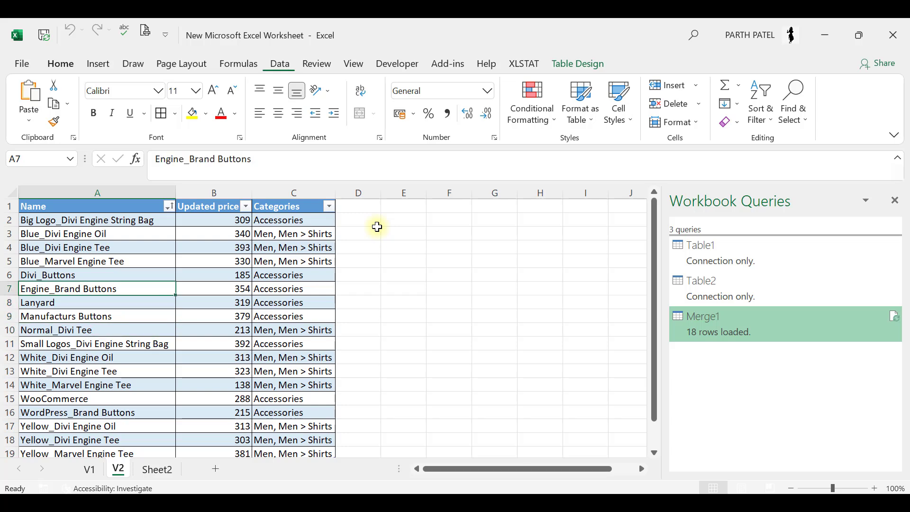
{"action": "key", "text": "shift+Right"}
{"action": "key", "text": "shift+Right"}
{"action": "key", "text": "shift+Right"}
{"action": "key", "text": "shift+Left"}
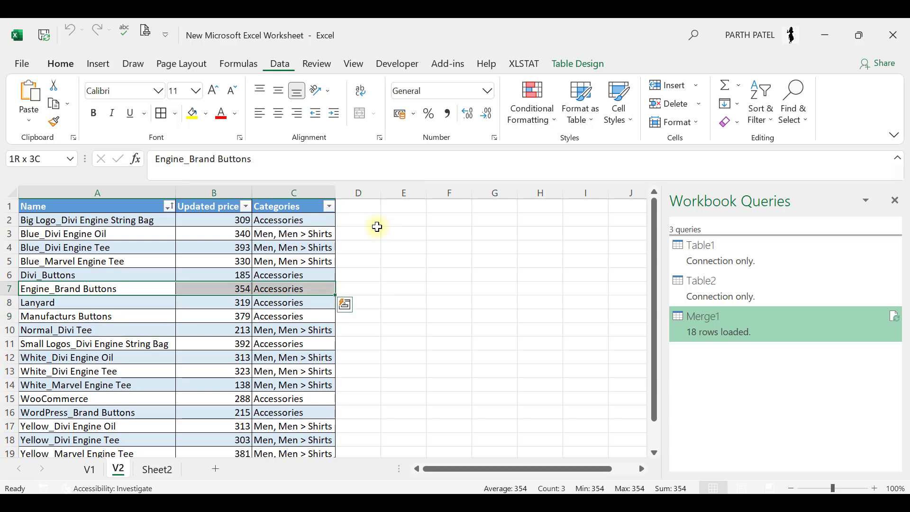
{"action": "key", "text": "Down"}
{"action": "key", "text": "Up"}
{"action": "key", "text": "Up"}
Step: Select all Regular price values in the merged table on Sheet2 to read their sum
{"action": "key", "text": "ctrl+Page_Down"}
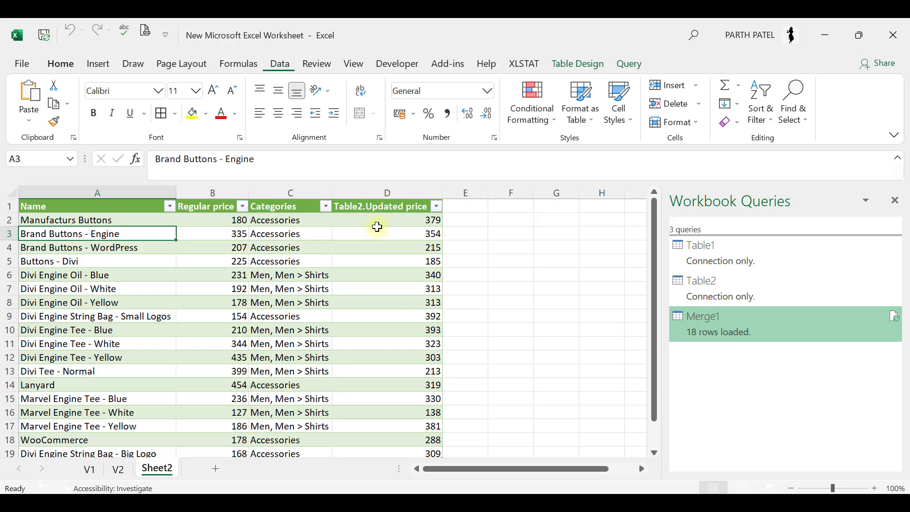
{"action": "key", "text": "Up"}
{"action": "key", "text": "Up"}
{"action": "key", "text": "Right"}
{"action": "key", "text": "Down"}
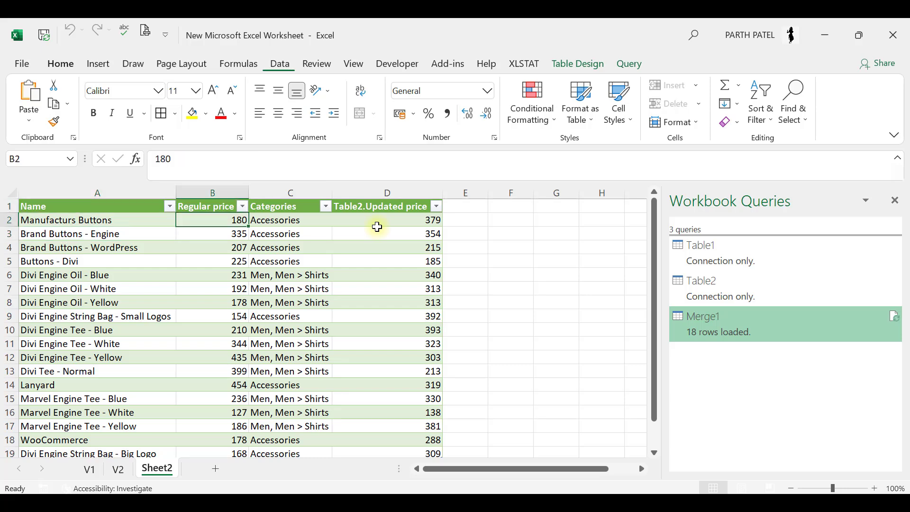
{"action": "key", "text": "ctrl+shift+Down"}
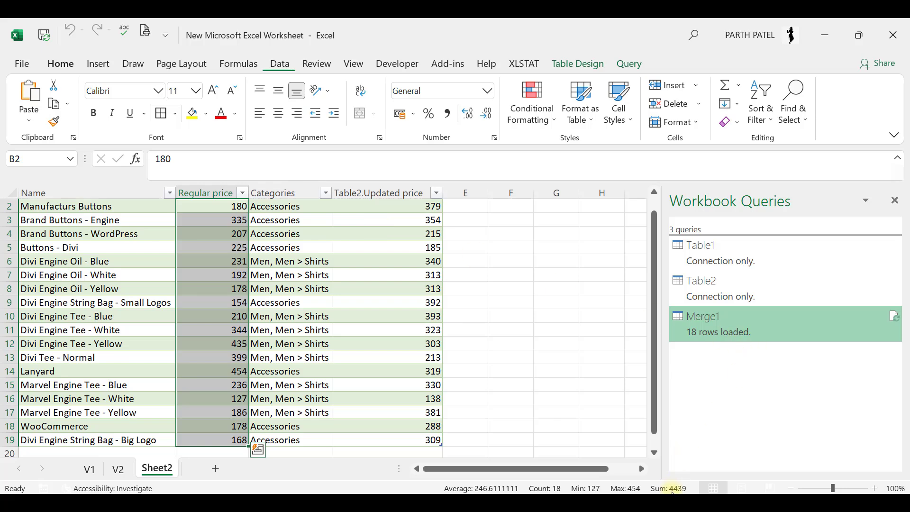
Step: Select all Regular price values on sheet V1 to compare their sum with the merged table
{"action": "key", "text": "ctrl+Page_Up"}
{"action": "key", "text": "ctrl+Page_Up"}
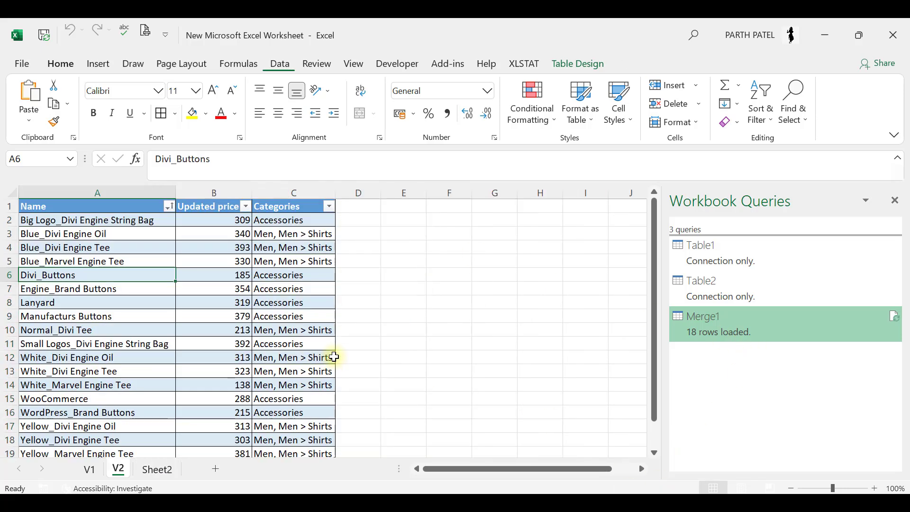
{"action": "key", "text": "Right"}
{"action": "key", "text": "Down"}
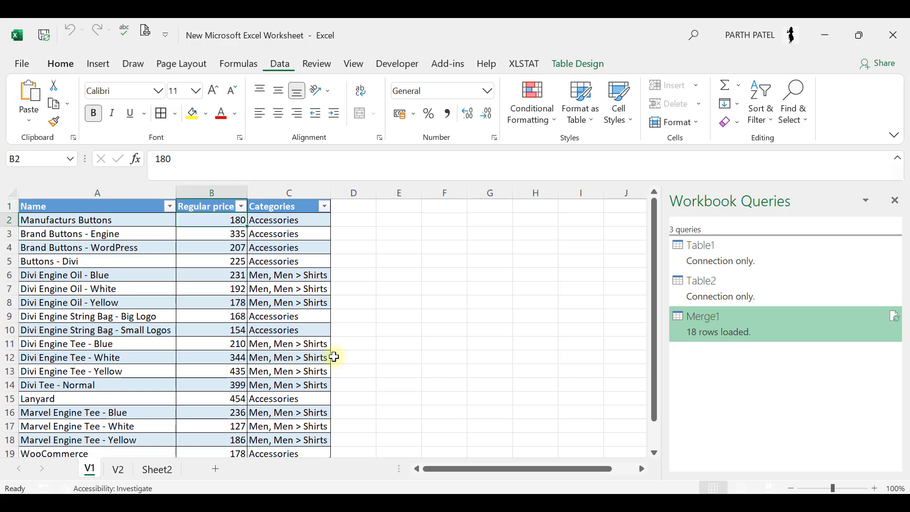
{"action": "key", "text": "ctrl+shift+Down"}
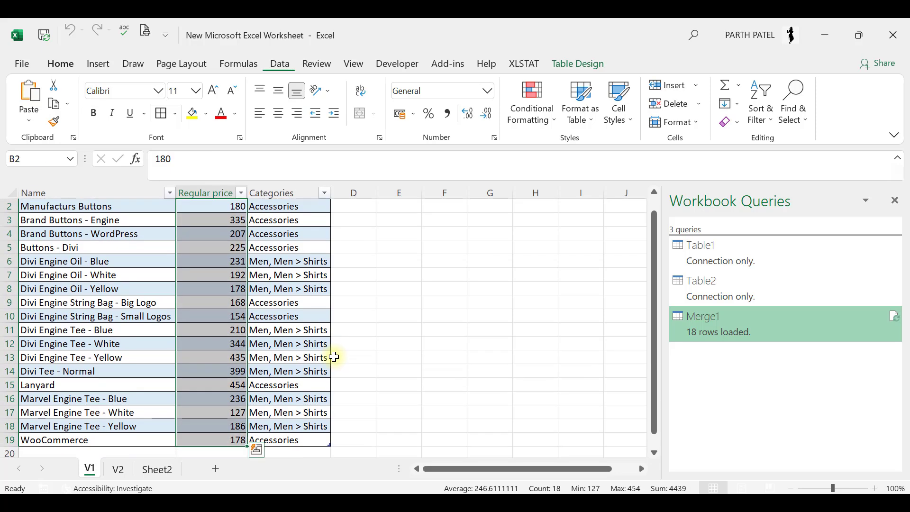
Step: Select all Updated price values on sheet V2 to read their sum
{"action": "key", "text": "ctrl+Page_Down"}
{"action": "key", "text": "Up"}
{"action": "key", "text": "Up"}
{"action": "key", "text": "Up"}
{"action": "key", "text": "Up"}
{"action": "key", "text": "Up"}
{"action": "key", "text": "Right"}
{"action": "key", "text": "Down"}
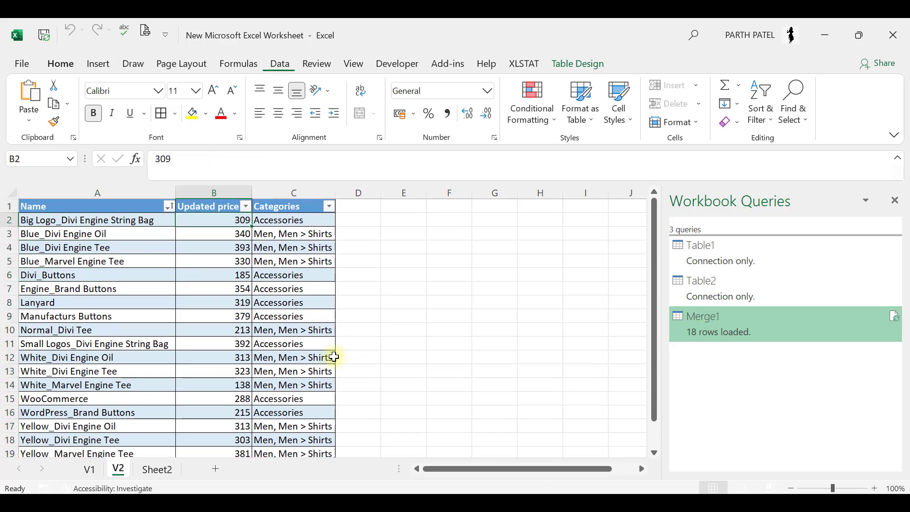
{"action": "key", "text": "ctrl+shift+Down"}
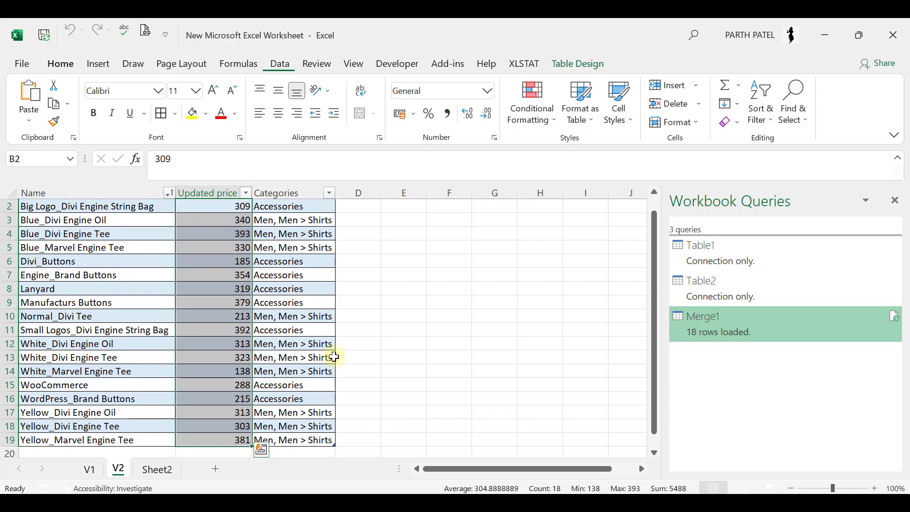
{"action": "key", "text": "Up"}
Step: Select all Table2.Updated price values in the merged table on Sheet2 to compare their sum with sheet V2
{"action": "key", "text": "ctrl+Page_Down"}
{"action": "key", "text": "Up"}
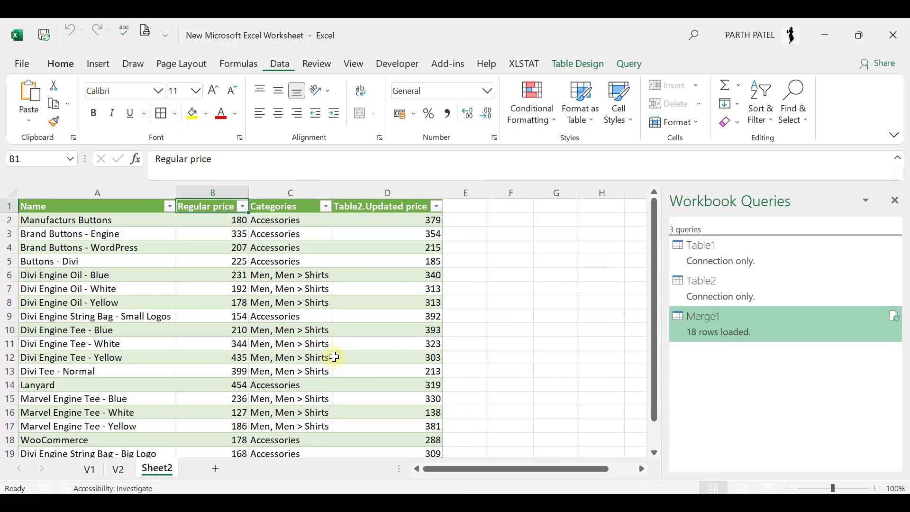
{"action": "key", "text": "Right"}
{"action": "key", "text": "Right"}
{"action": "key", "text": "Down"}
{"action": "key", "text": "ctrl+shift+Down"}
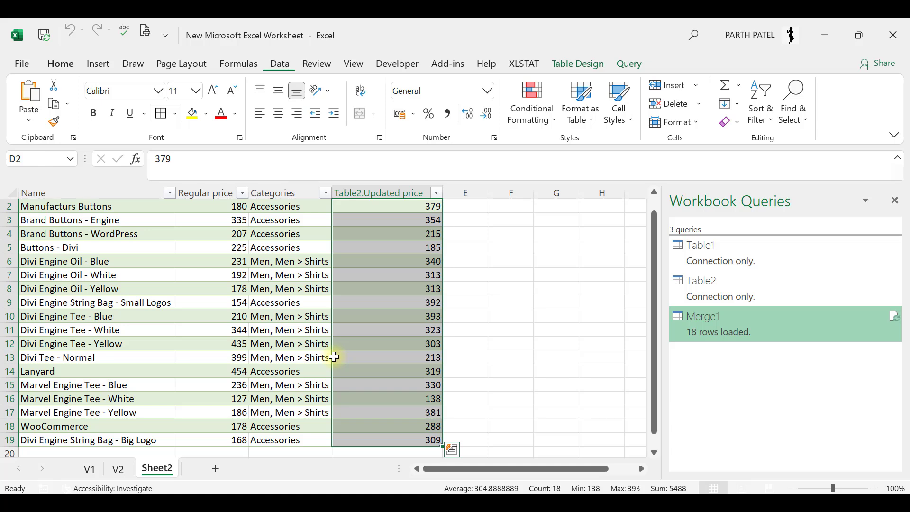
{"action": "key", "text": "Up"}
{"action": "key", "text": "Down"}
{"action": "key", "text": "ctrl+Home"}
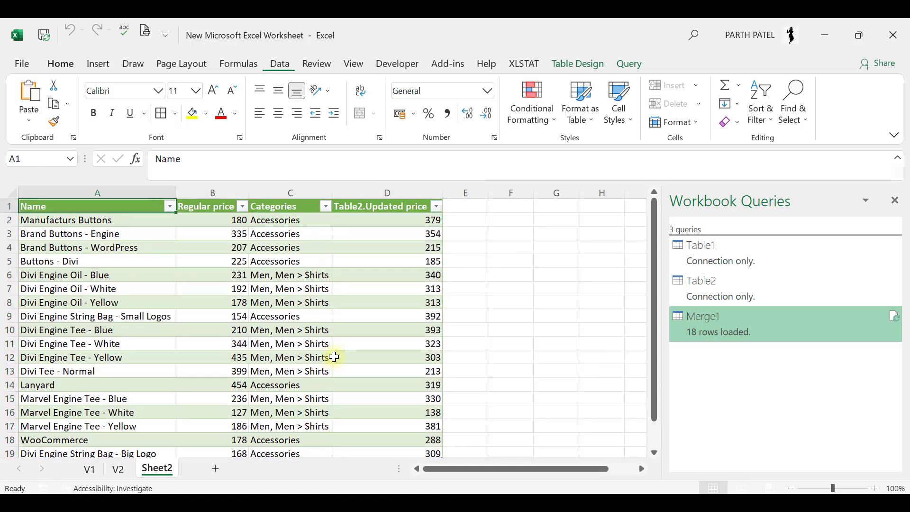
Step: Examine the Manufacturs Buttons and Brand Buttons - Engine rows of the merged table across to their updated prices
{"action": "key", "text": "Down"}
{"action": "key", "text": "Right"}
{"action": "key", "text": "Right"}
{"action": "key", "text": "Right"}
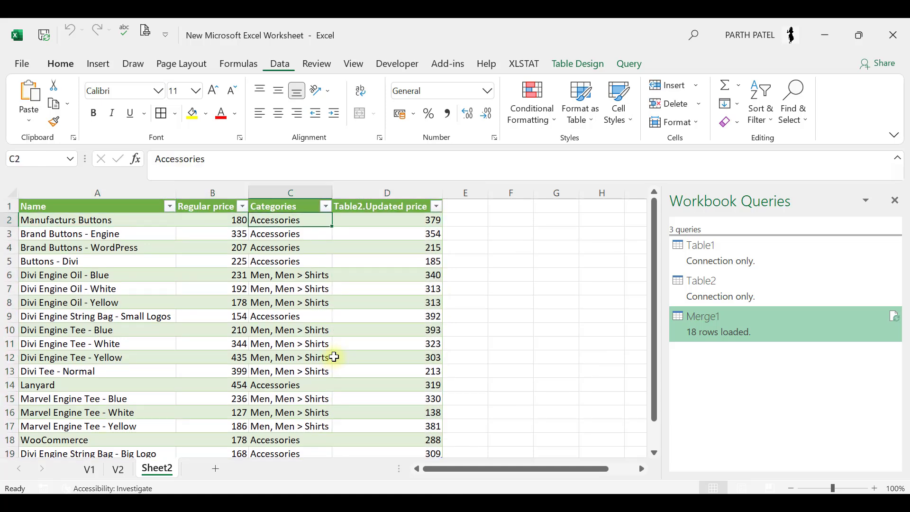
{"action": "key", "text": "Down"}
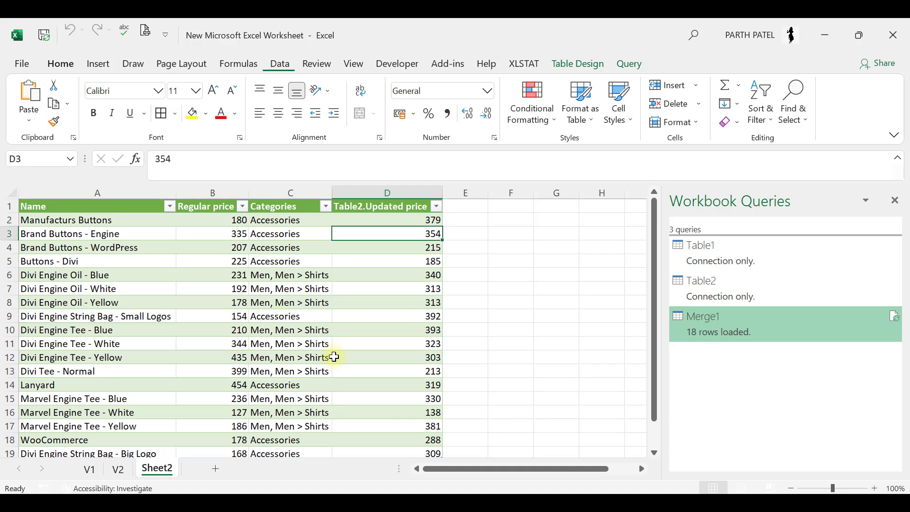
{"action": "key", "text": "Left"}
{"action": "key", "text": "Left"}
{"action": "key", "text": "Left"}
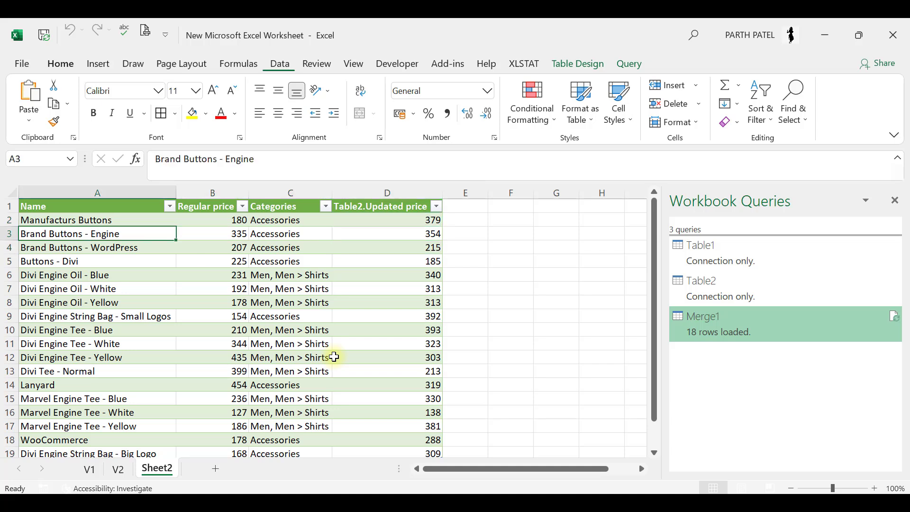
{"action": "key", "text": "Up"}
{"action": "key", "text": "Down"}
{"action": "key", "text": "Right"}
{"action": "key", "text": "Right"}
{"action": "key", "text": "Right"}
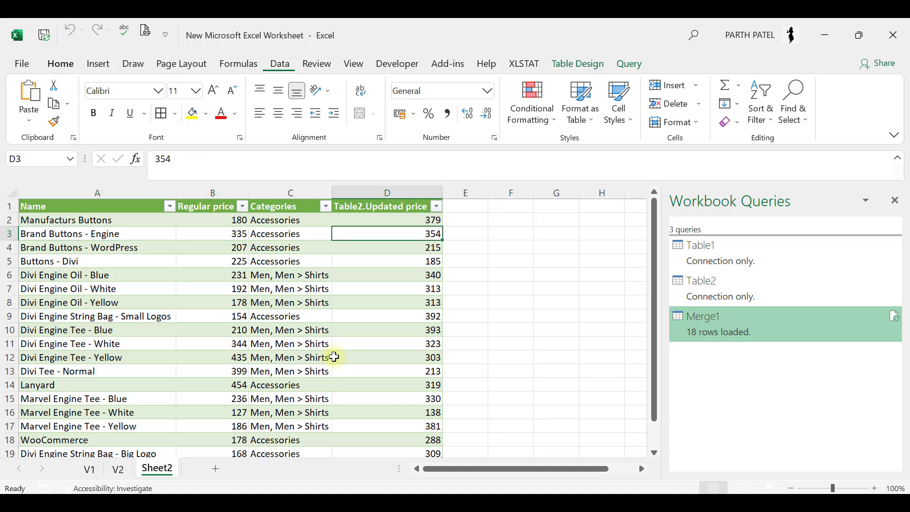
{"action": "key", "text": "Left"}
{"action": "key", "text": "Left"}
{"action": "key", "text": "Left"}
{"action": "key", "text": "Up"}
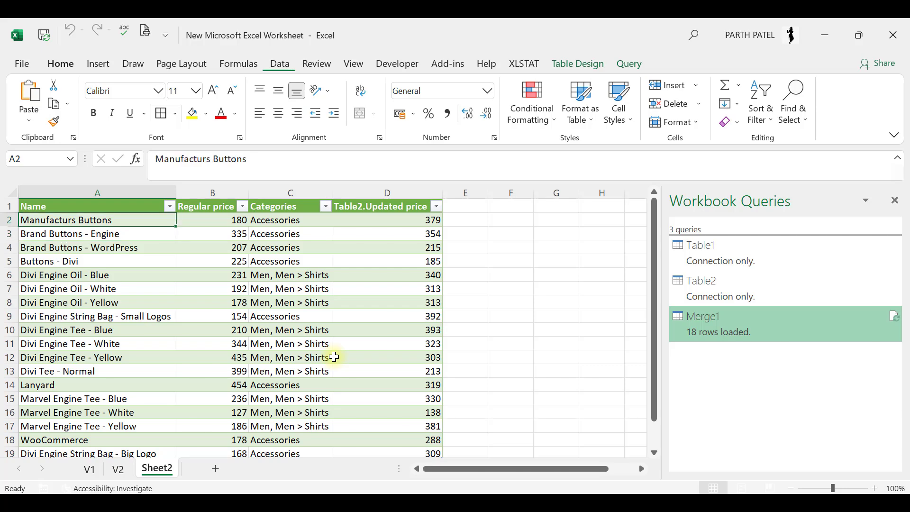
Step: Examine the merged table down to its last product row and the empty cells below it
{"action": "key", "text": "ctrl+shift+Down"}
{"action": "key", "text": "ctrl+Down"}
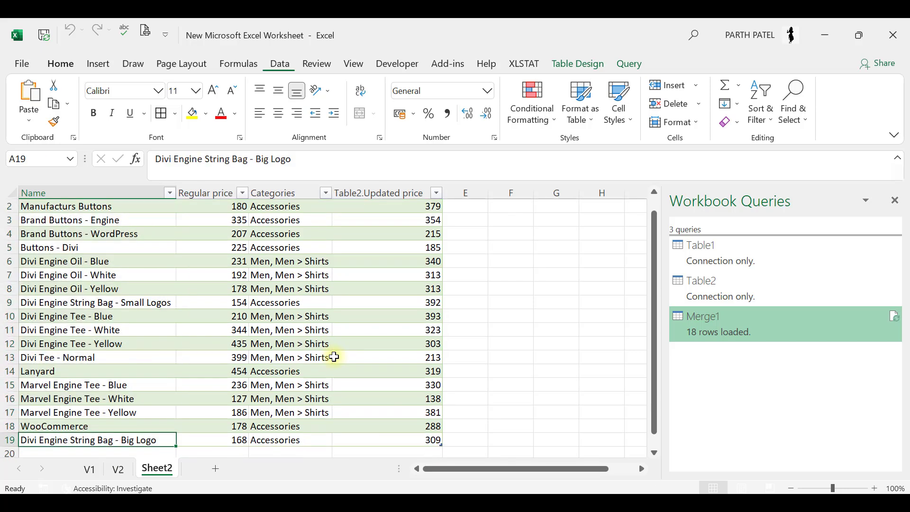
{"action": "key", "text": "Up"}
{"action": "key", "text": "ctrl+Up"}
{"action": "key", "text": "ctrl+Down"}
{"action": "key", "text": "Down"}
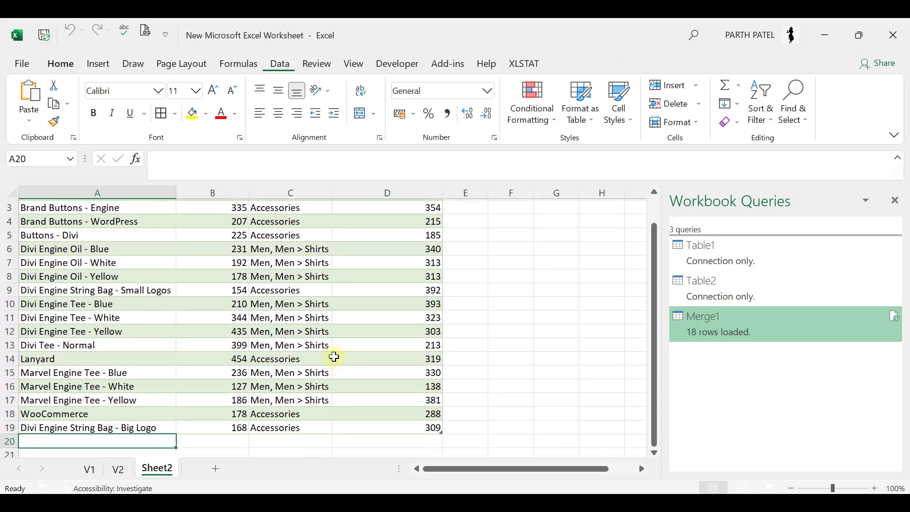
{"action": "key", "text": "Right"}
{"action": "key", "text": "Right"}
{"action": "key", "text": "Right"}
{"action": "key", "text": "shift+Down"}
{"action": "key", "text": "shift+Down"}
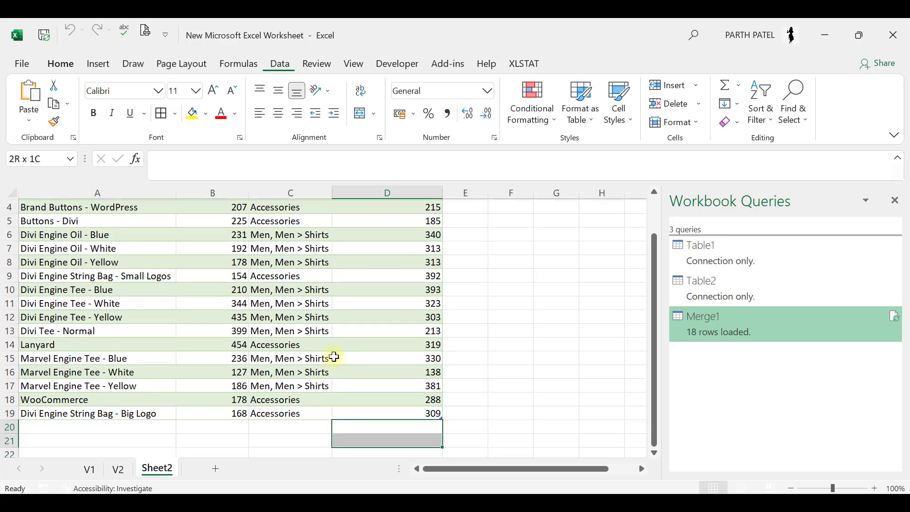
{"action": "key", "text": "Up"}
{"action": "key", "text": "Up"}
{"action": "key", "text": "ctrl+Up"}
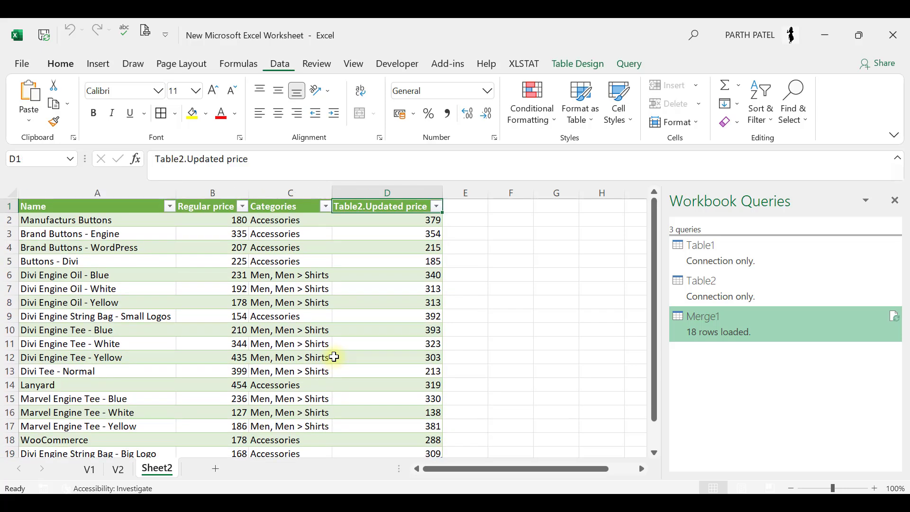
Step: Go over the merged table's headers and reselect all Table2.Updated price values to recheck their sum
{"action": "key", "text": "Down"}
{"action": "key", "text": "Left"}
{"action": "key", "text": "Left"}
{"action": "key", "text": "Left"}
{"action": "key", "text": "Up"}
{"action": "key", "text": "Right"}
{"action": "key", "text": "Right"}
{"action": "key", "text": "Right"}
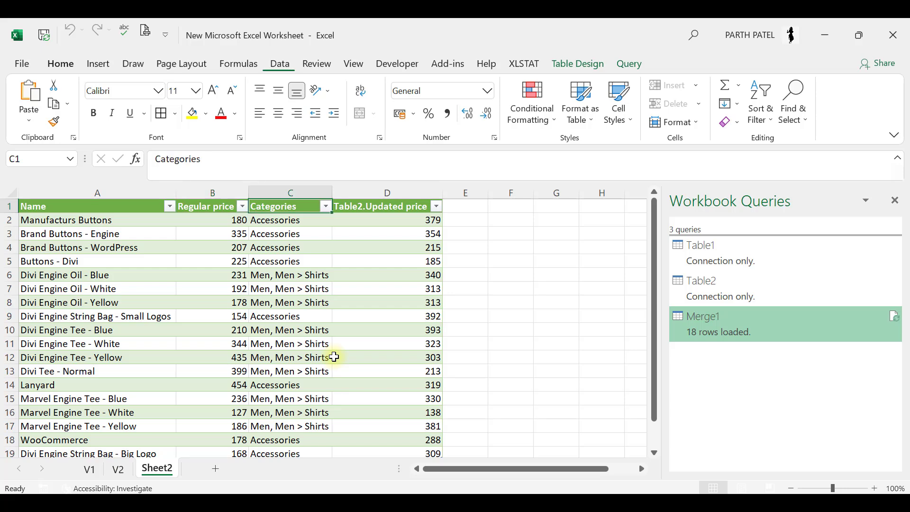
{"action": "key", "text": "Down"}
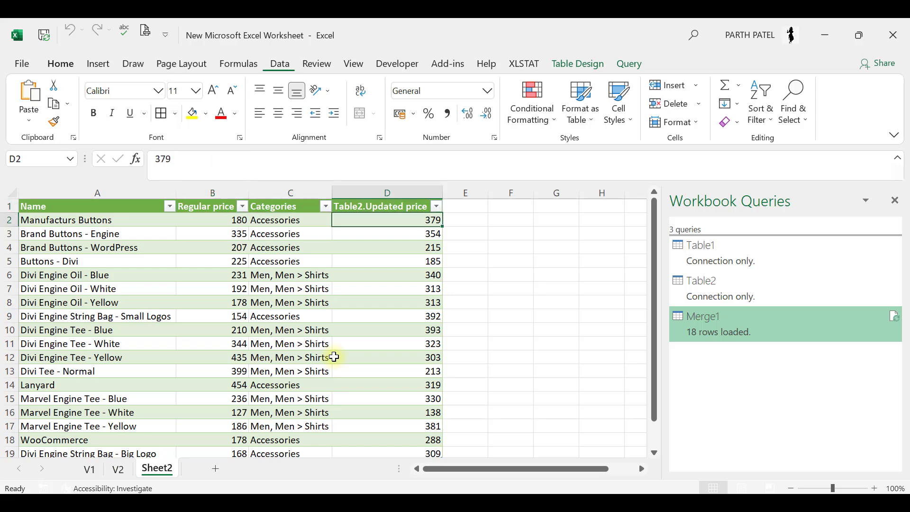
{"action": "key", "text": "ctrl+shift+Down"}
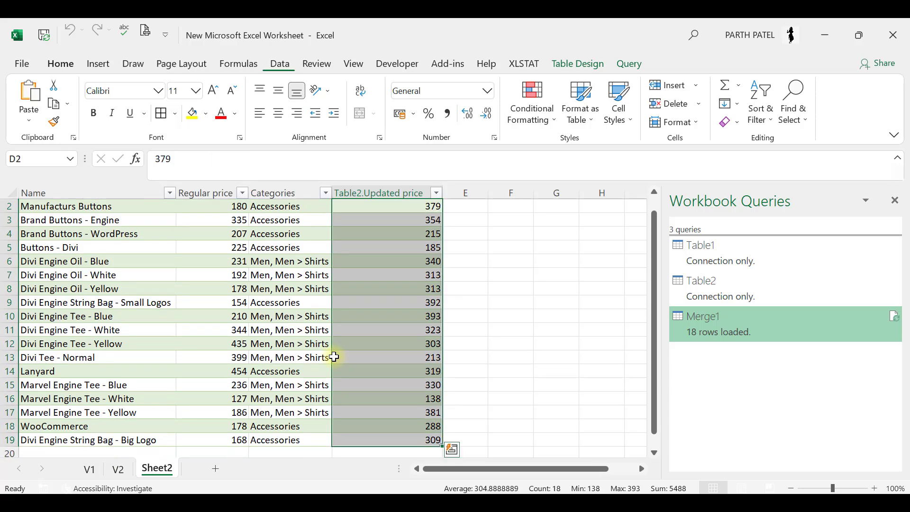
{"action": "key", "text": "Up"}
{"action": "key", "text": "Down"}
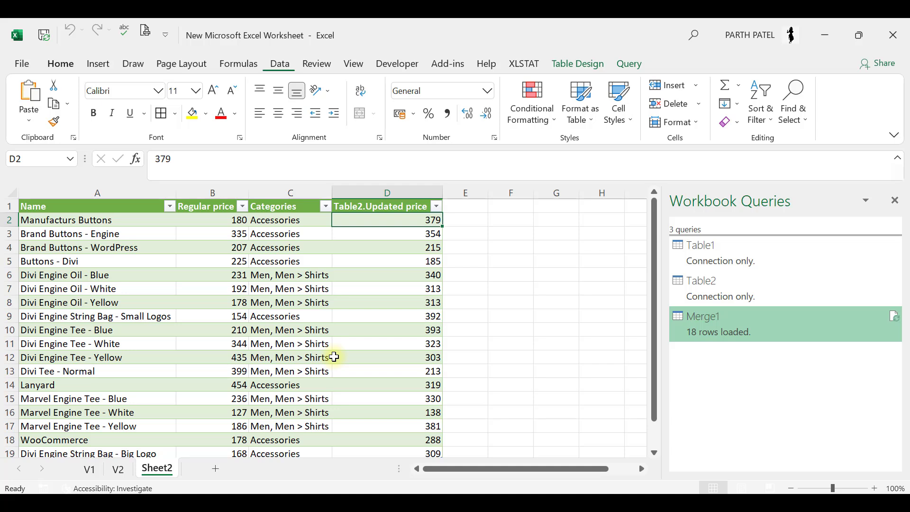
{"action": "key", "text": "Down"}
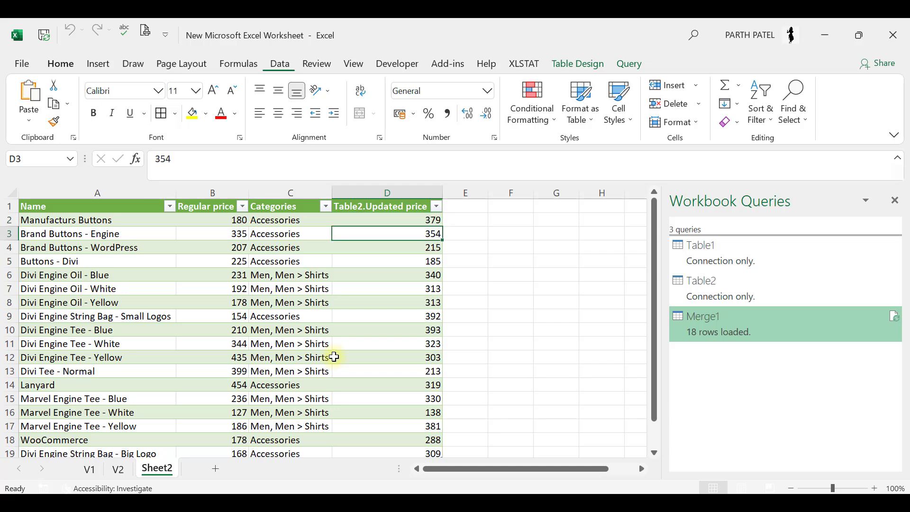
{"action": "key", "text": "shift+Left"}
{"action": "key", "text": "shift+Left"}
{"action": "key", "text": "shift+Left"}
{"action": "key", "text": "Up"}
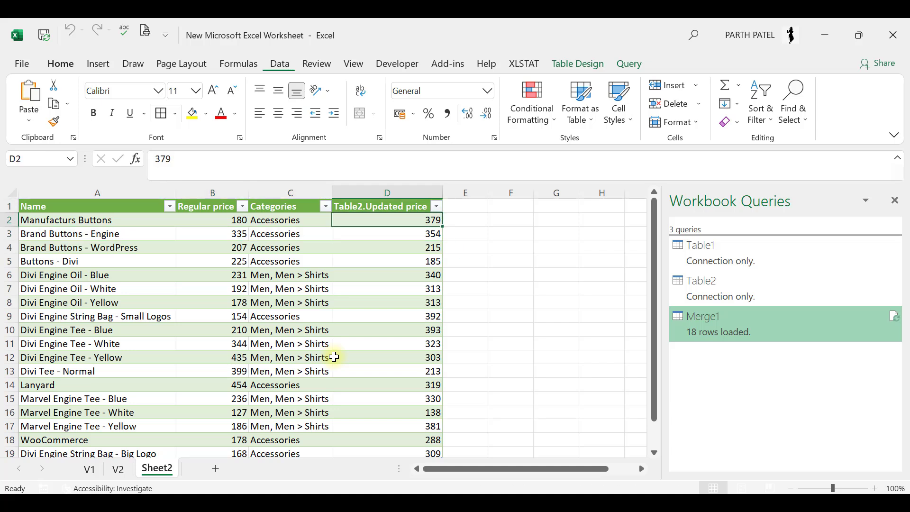
{"action": "key", "text": "Up"}
{"action": "key", "text": "Down"}
{"action": "key", "text": "Down"}
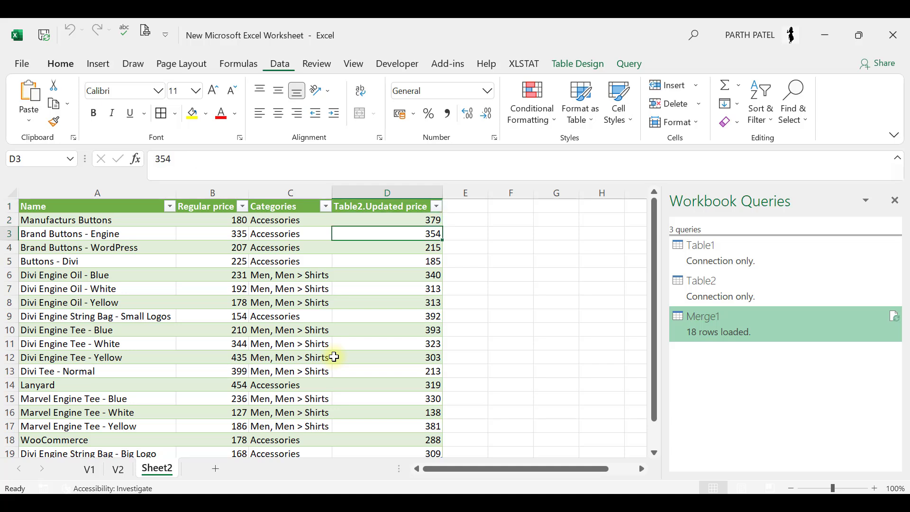
{"action": "key", "text": "Right"}
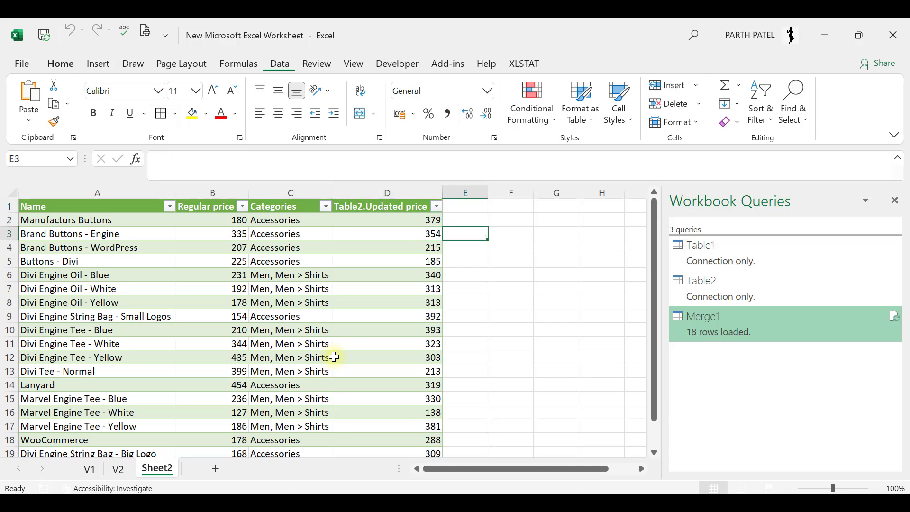
{"action": "key", "text": "ctrl+Home"}
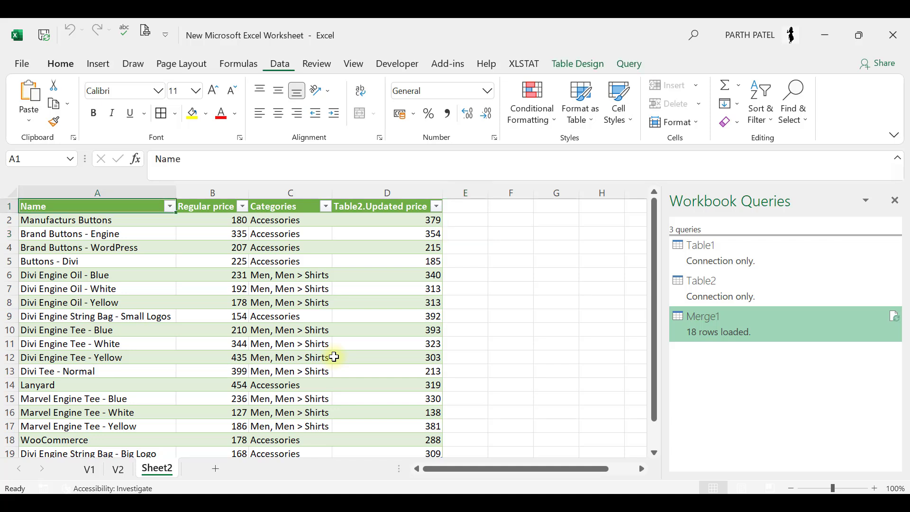